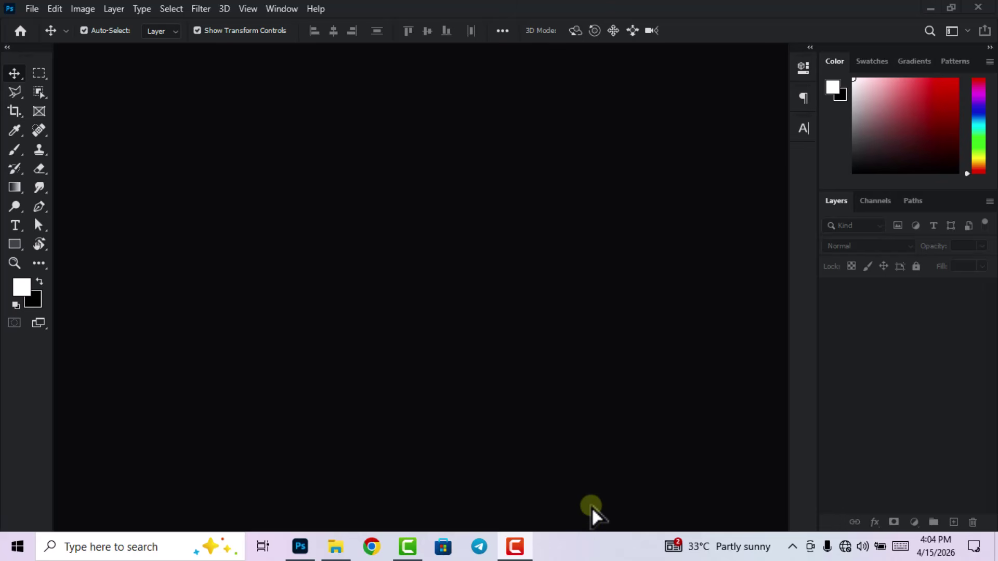
# Create a new document named "poster design", 9 inches wide and 10 inches high.
pyautogui.click(32, 9)
pyautogui.click(45, 29)
pyautogui.click(715, 156)
pyautogui.write('9')
pyautogui.click(743, 188)
pyautogui.moveTo(743, 190); pyautogui.dragTo(712, 196)
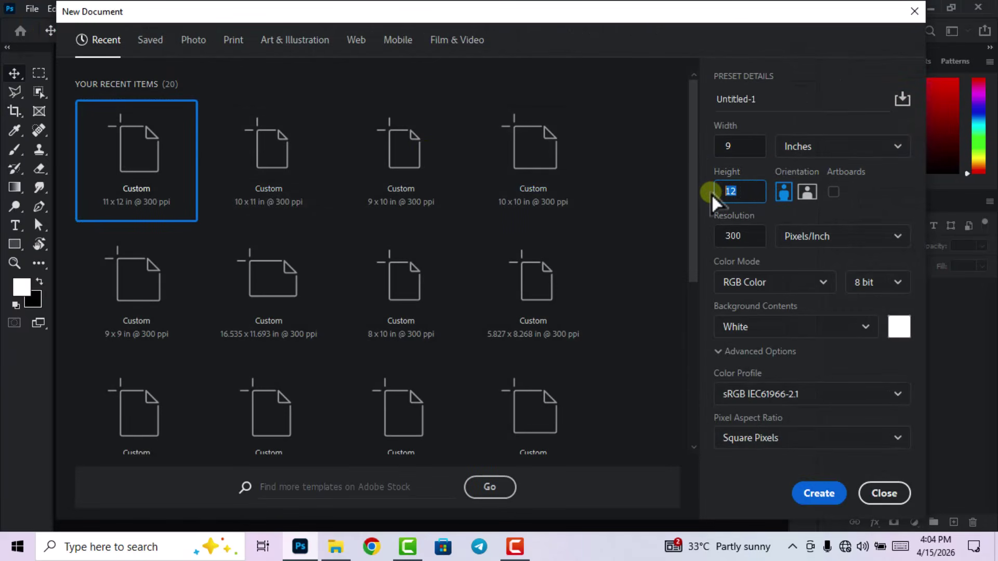
pyautogui.write('10')
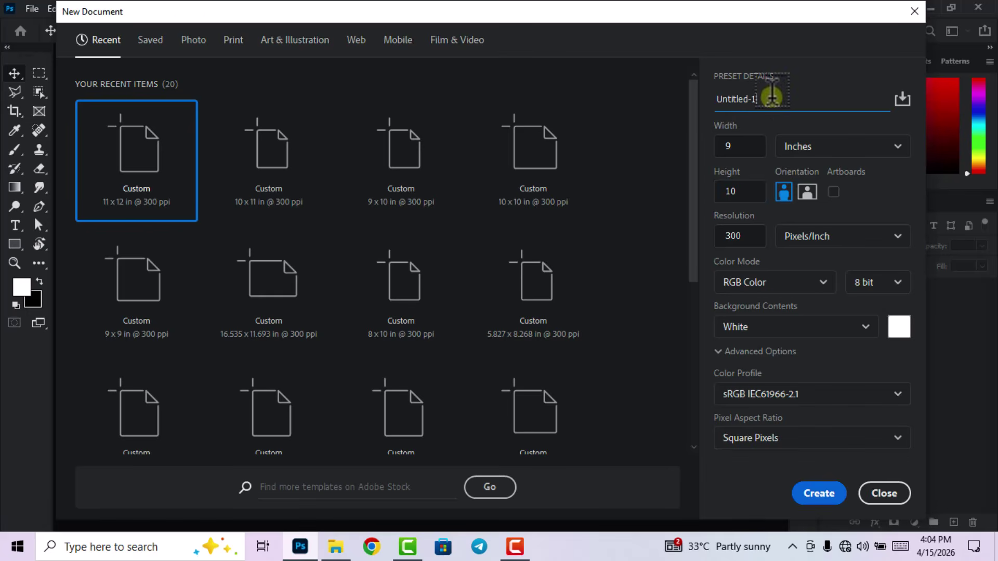
pyautogui.moveTo(764, 99); pyautogui.dragTo(691, 97)
pyautogui.write('pos')
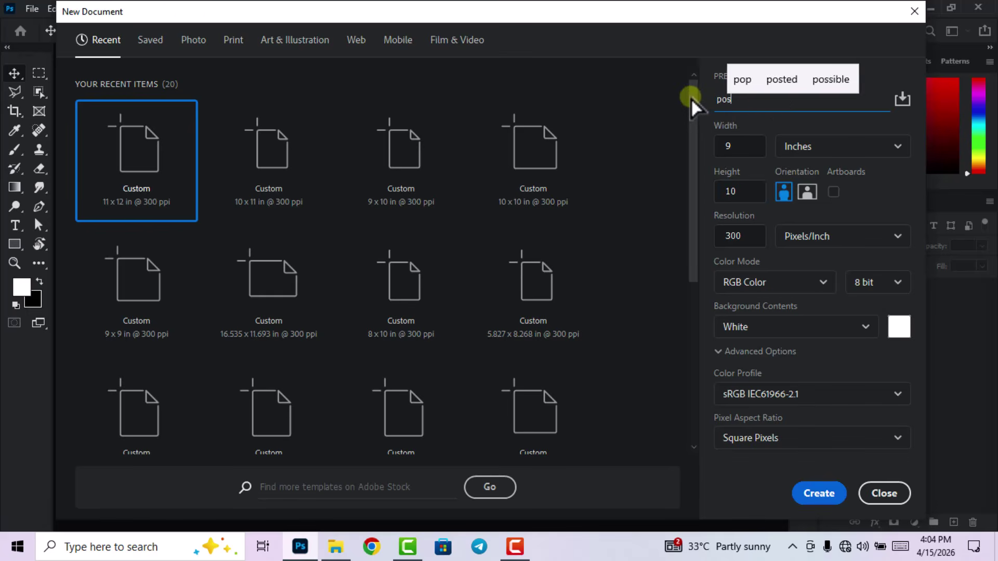
pyautogui.write('ter design')
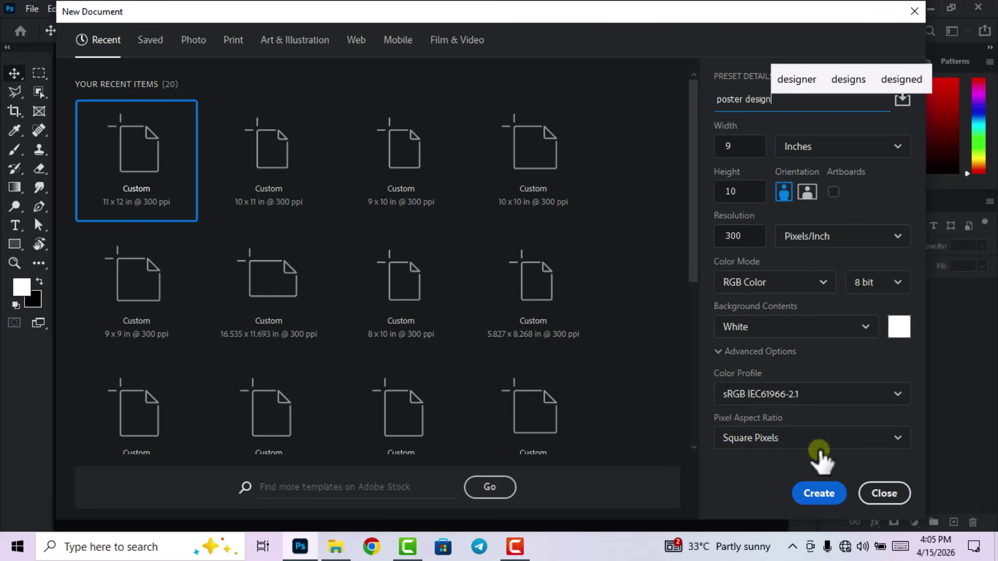
pyautogui.click(821, 492)
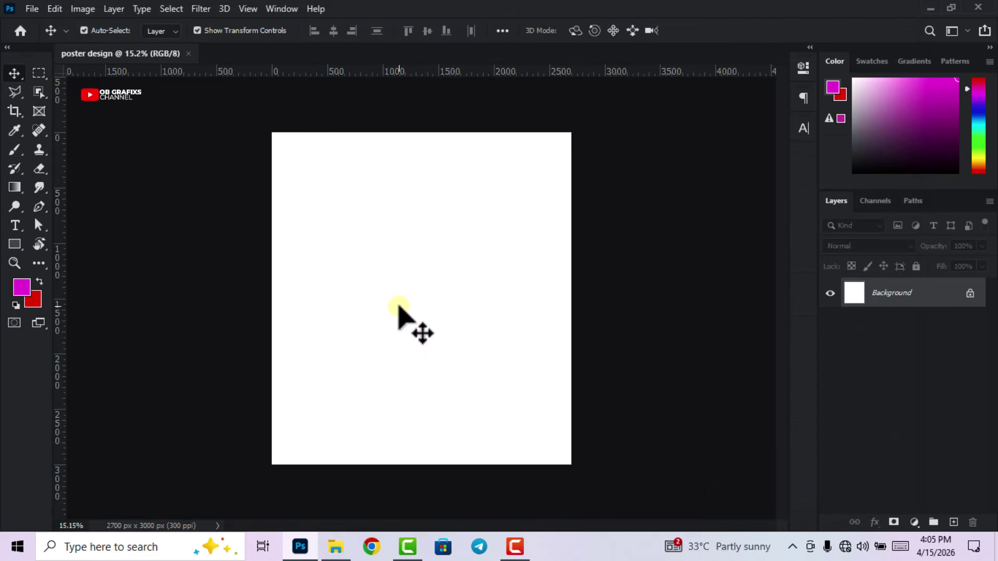
# Add a gradient fill layer and set its starting colour stop to 65595a at 22% location.
pyautogui.click(914, 522)
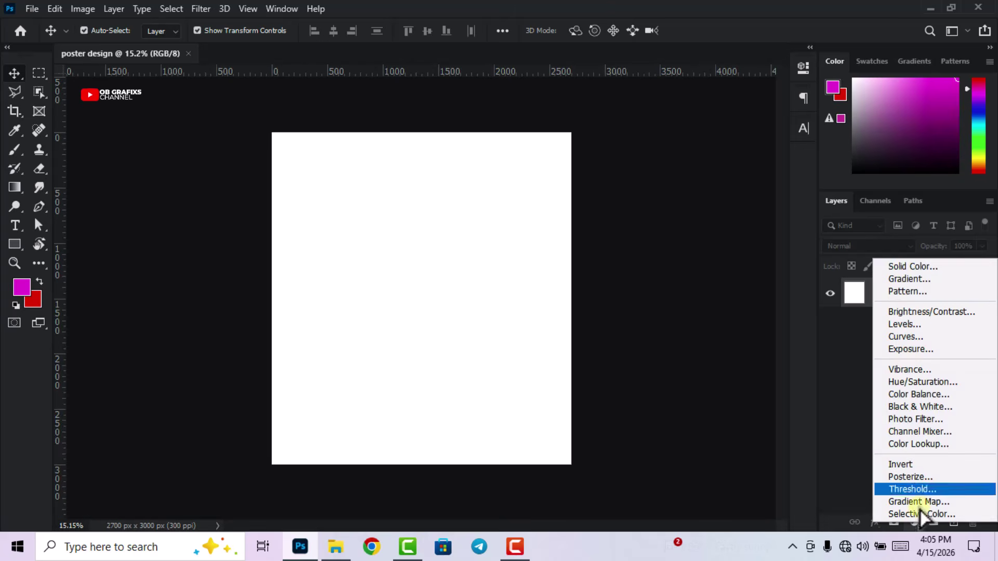
pyautogui.click(908, 278)
pyautogui.click(663, 164)
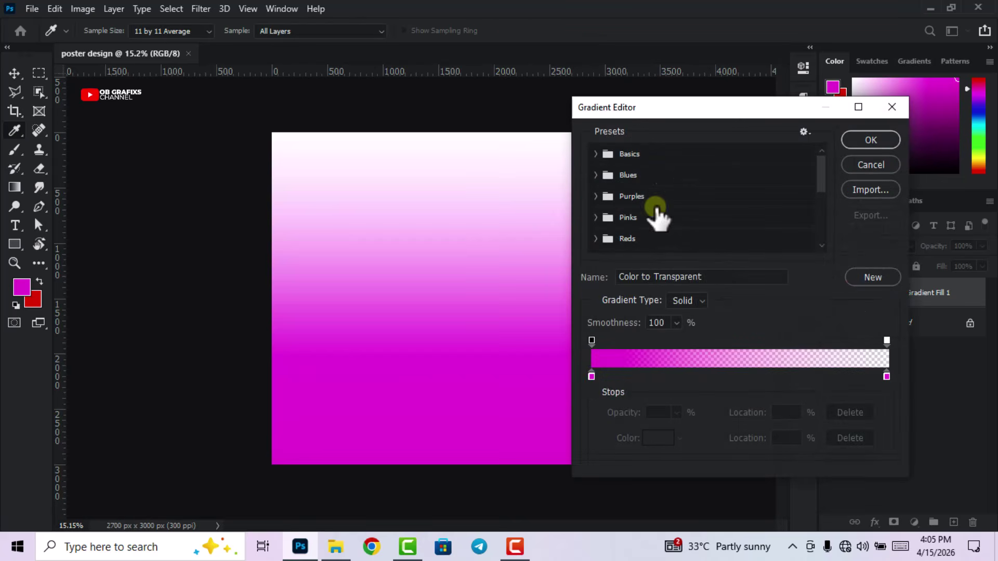
pyautogui.click(592, 376)
pyautogui.doubleClick(591, 376)
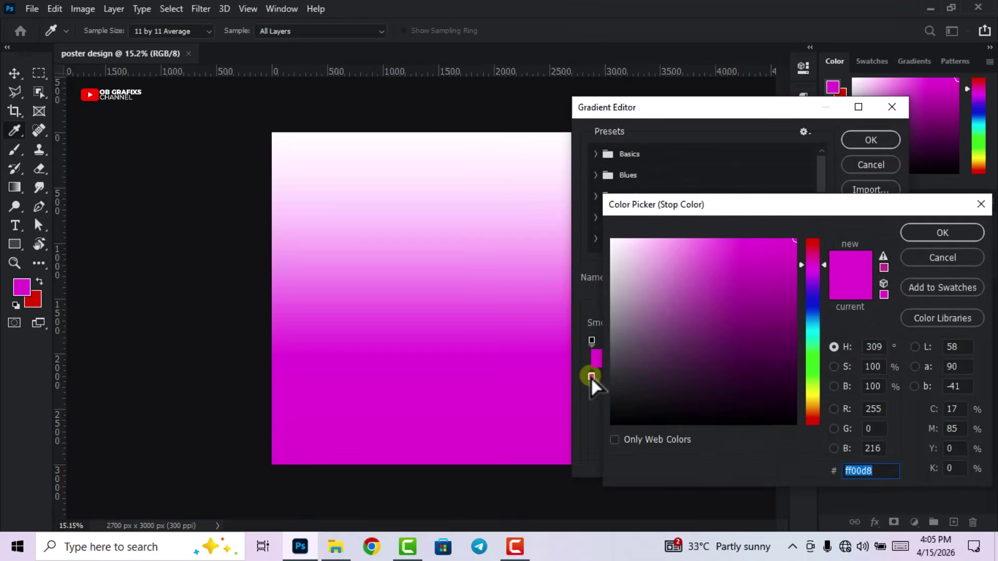
pyautogui.write('655')
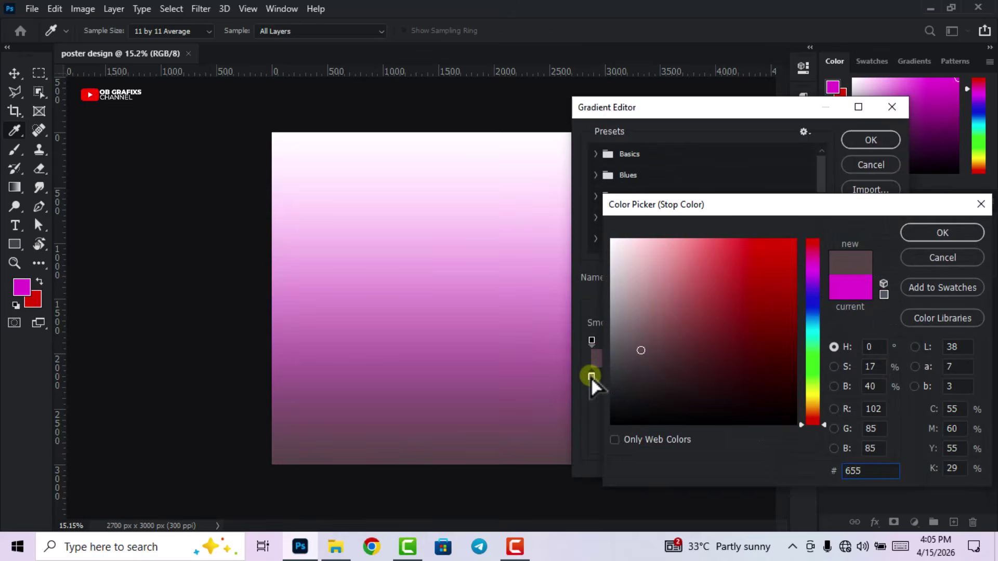
pyautogui.write('595a')
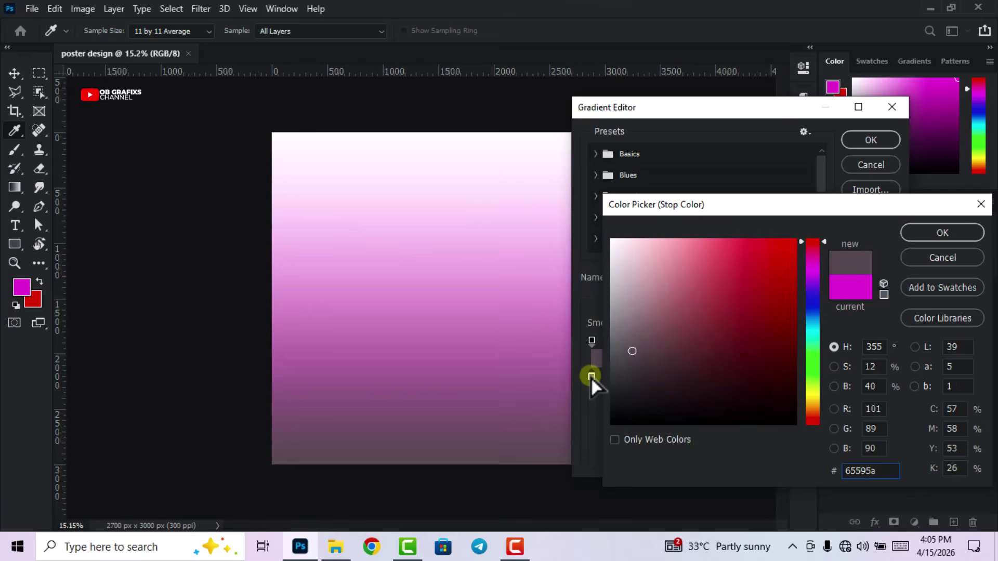
pyautogui.click(938, 233)
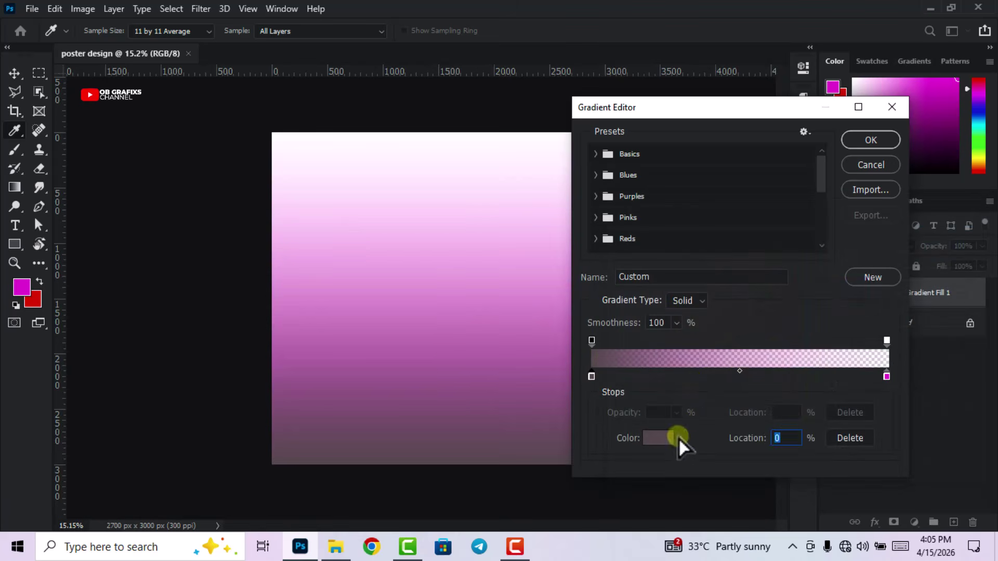
pyautogui.write('22')
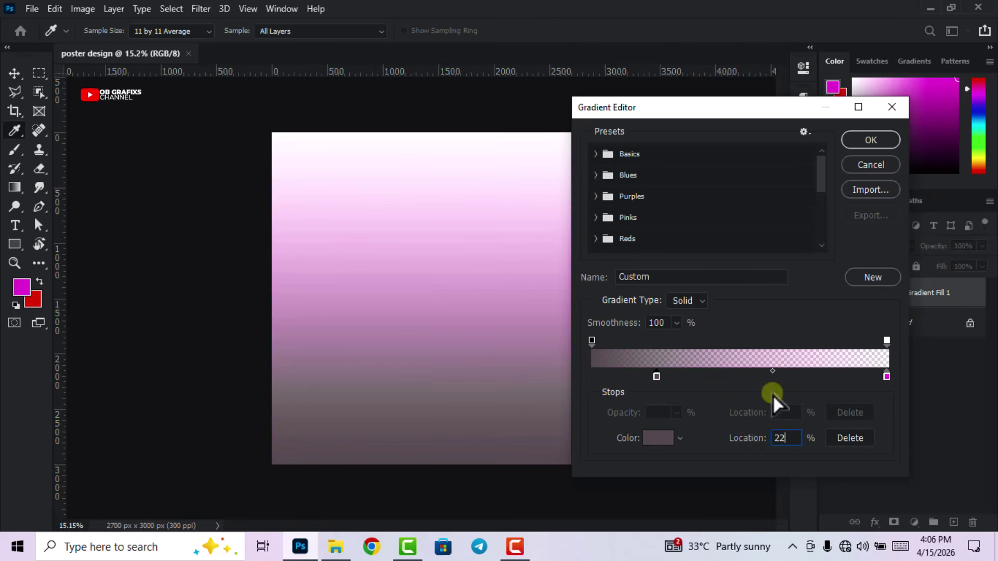
# Set the gradient's end colour stop to 02000c.
pyautogui.click(885, 377)
pyautogui.doubleClick(886, 377)
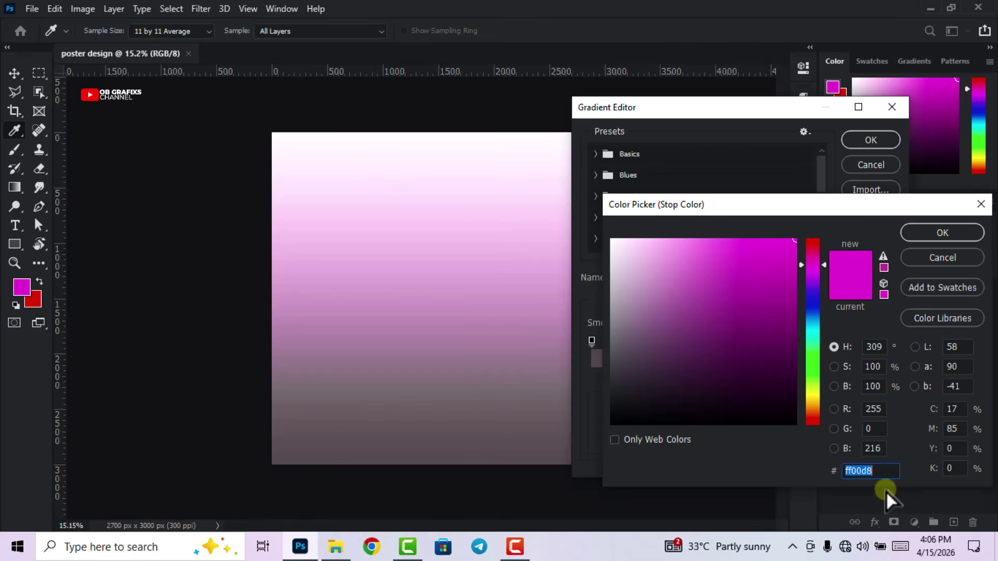
pyautogui.write('02000')
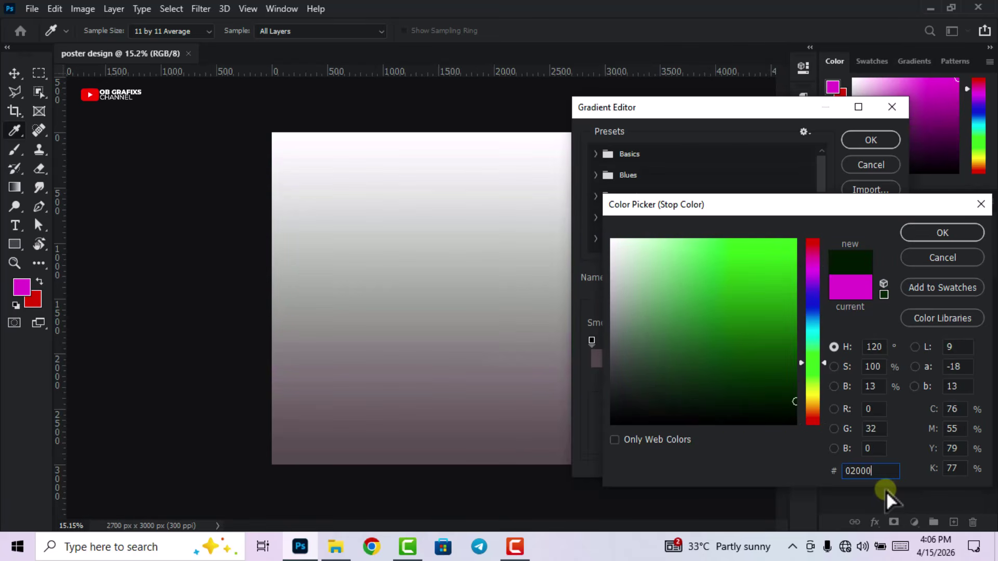
pyautogui.write('c')
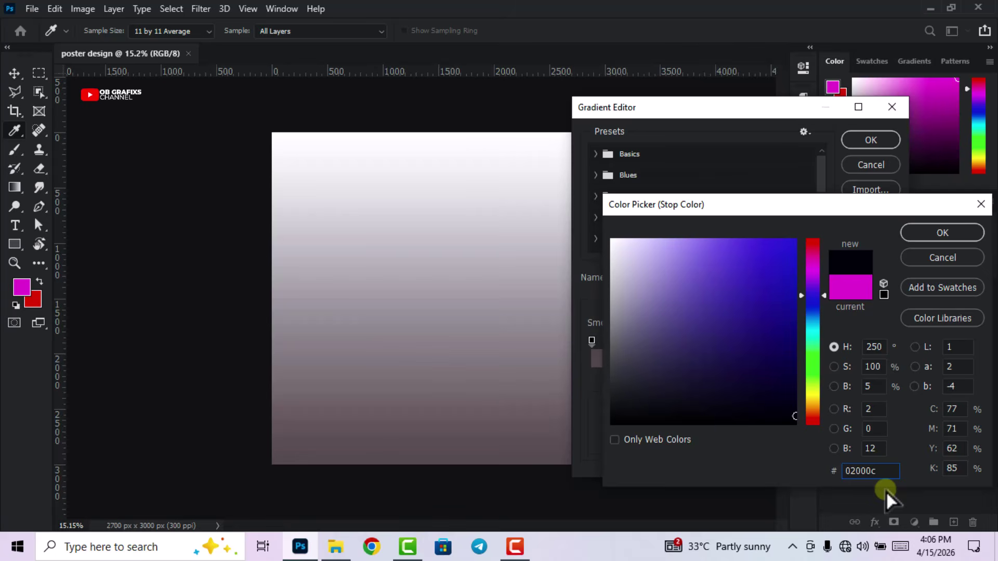
pyautogui.click(942, 235)
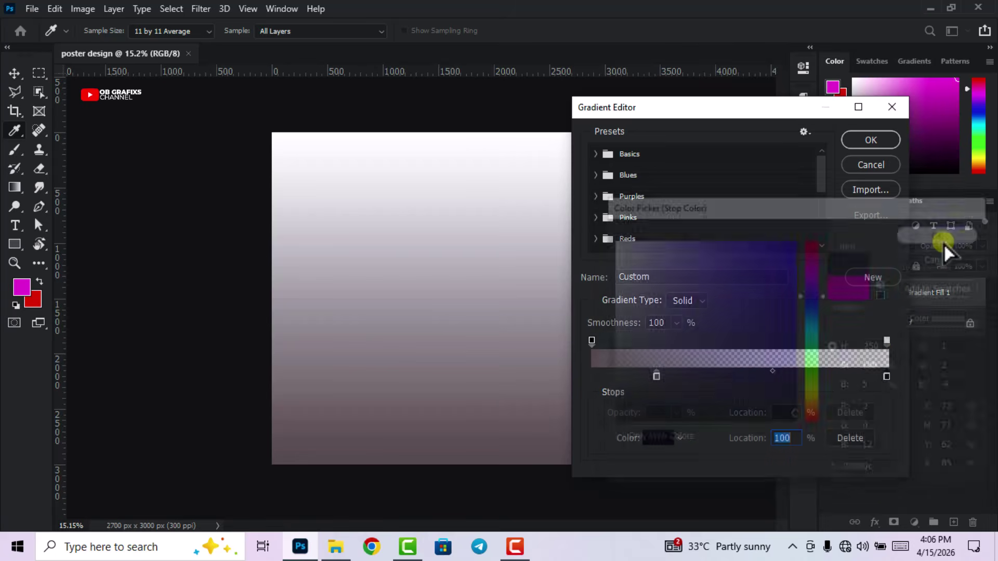
# Set the gradient's end opacity stop to 100% and accept the edited gradient.
pyautogui.click(887, 341)
pyautogui.click(676, 412)
pyautogui.moveTo(678, 437); pyautogui.dragTo(809, 436)
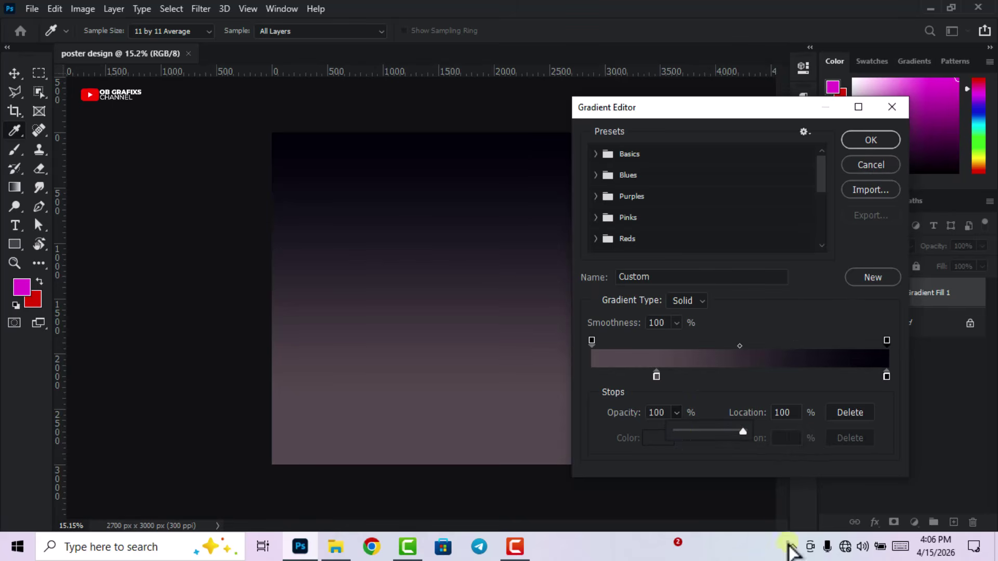
pyautogui.click(790, 411)
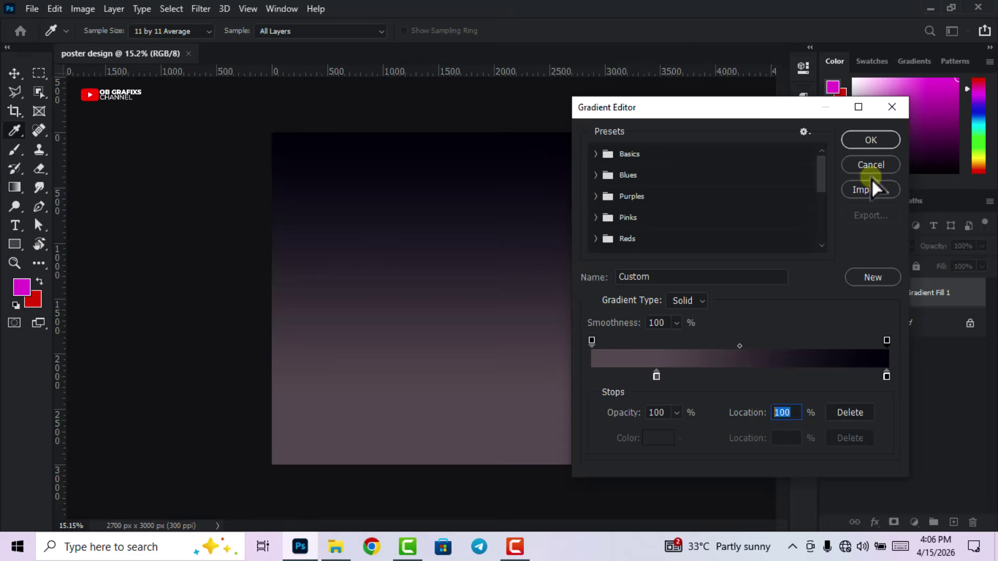
pyautogui.click(862, 140)
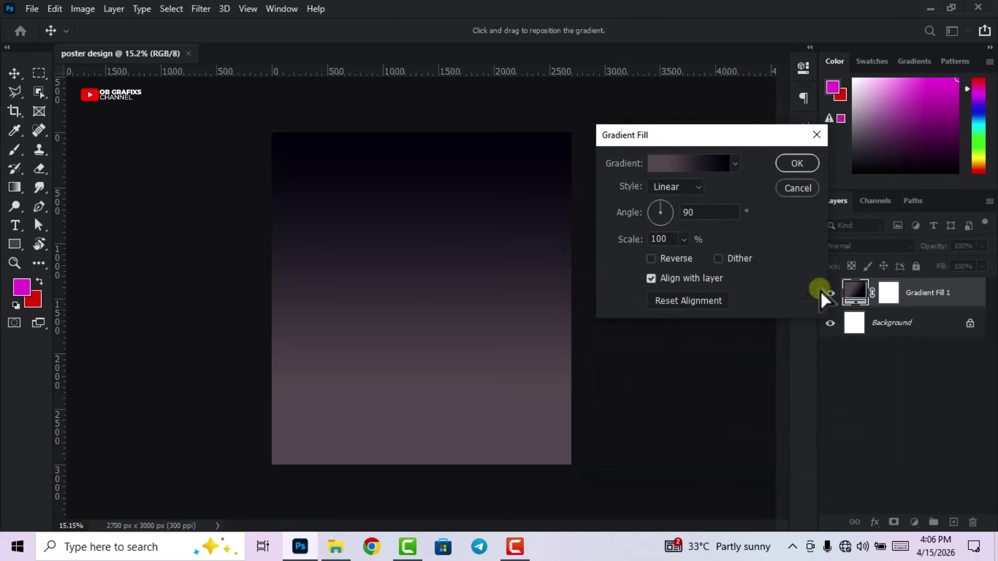
# Make the gradient fill Radial with an angle of -163° and apply it.
pyautogui.click(673, 189)
pyautogui.click(673, 213)
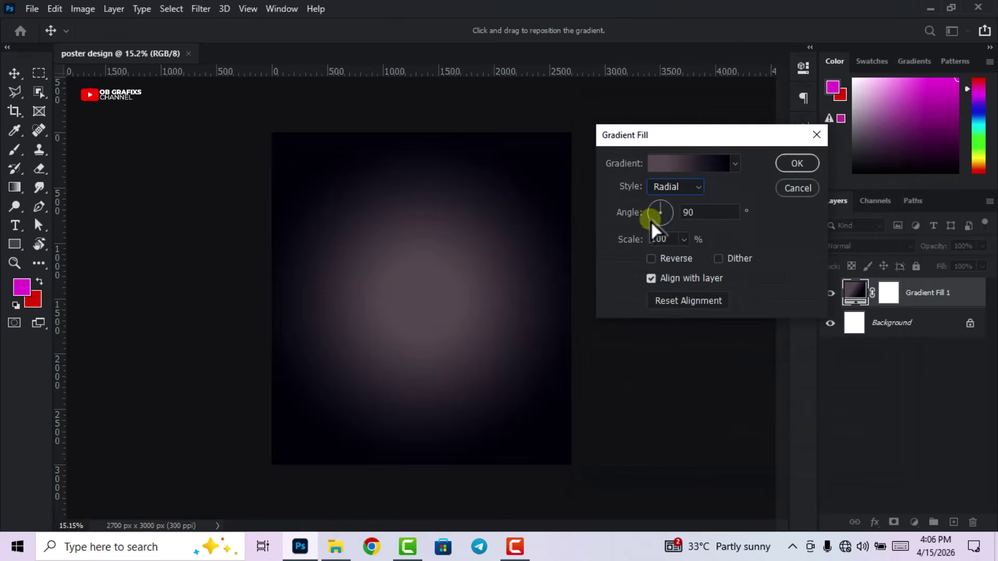
pyautogui.moveTo(709, 209); pyautogui.dragTo(670, 211)
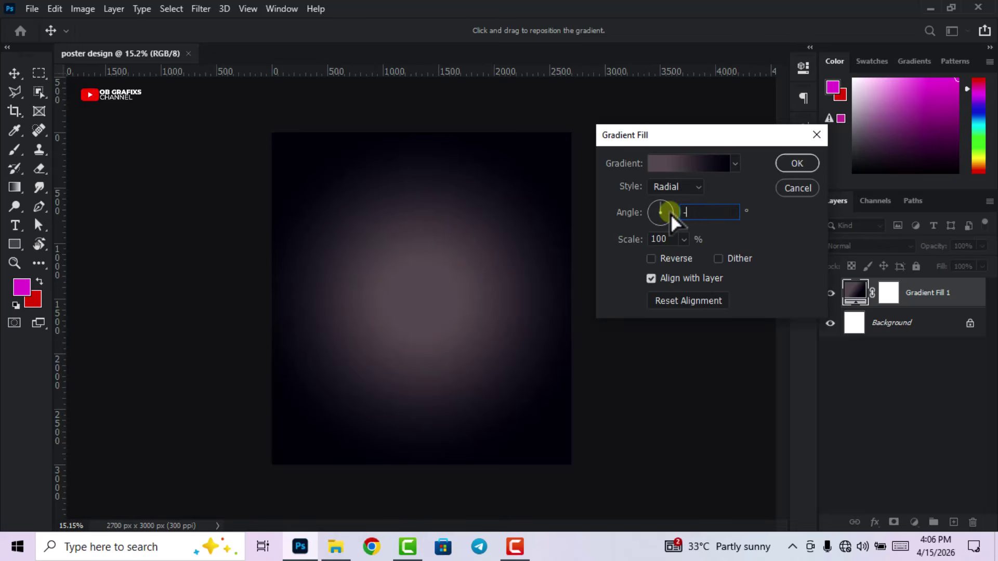
pyautogui.write('-163')
pyautogui.click(798, 164)
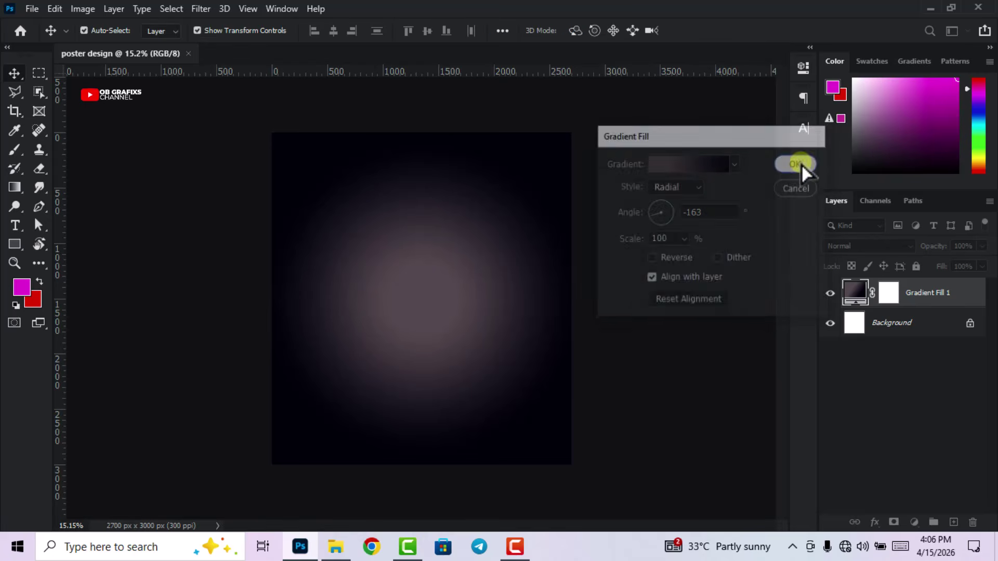
# Place the portrait image from File Explorer's New folder (2) into the poster, enlarged to span the canvas width with the head near the upper edge.
pyautogui.click(336, 551)
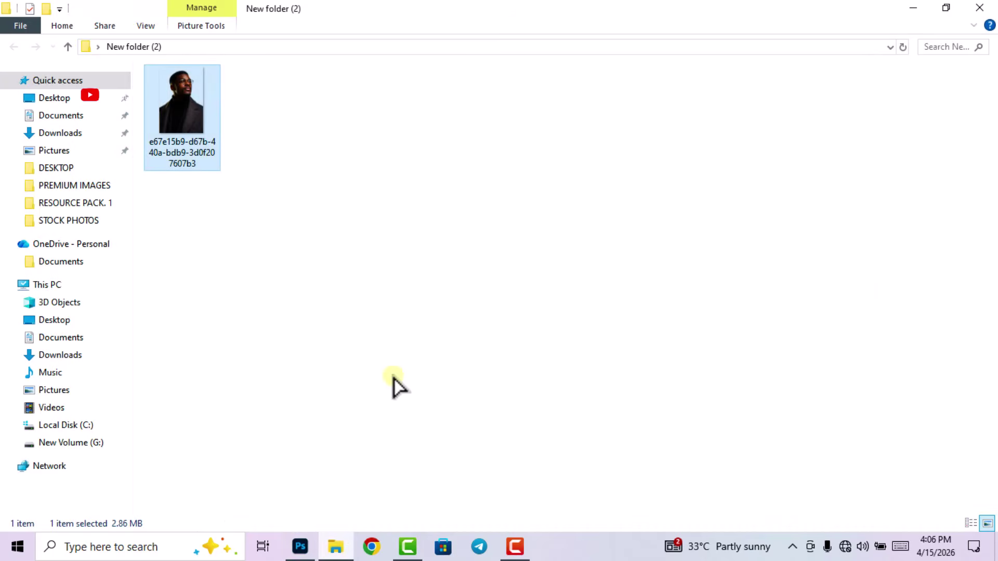
pyautogui.moveTo(188, 143); pyautogui.dragTo(411, 344)
pyautogui.click(698, 30)
pyautogui.scroll(-2, 461, 311)
pyautogui.moveTo(420, 416); pyautogui.dragTo(429, 498)
pyautogui.click(697, 30)
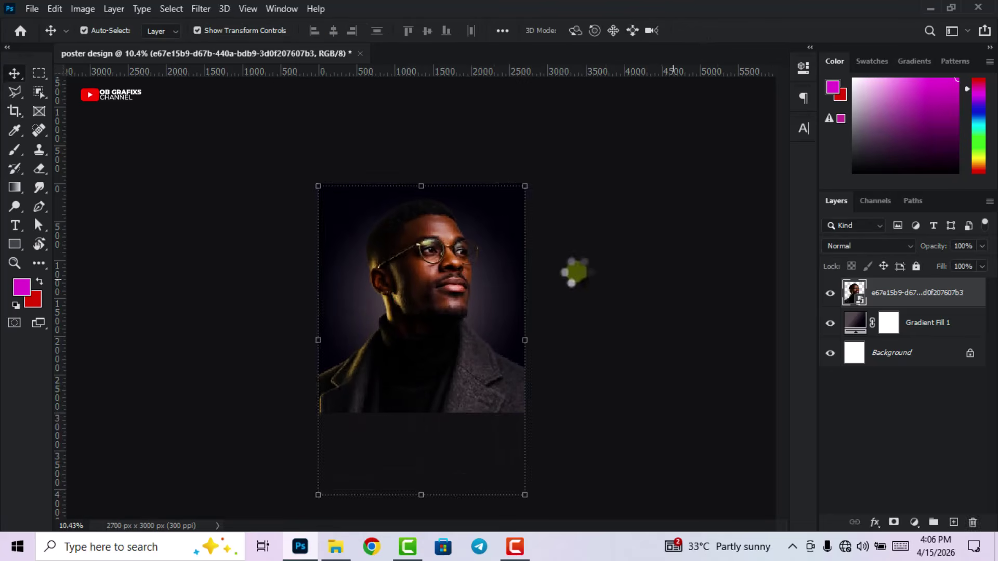
pyautogui.scroll(2, 437, 262)
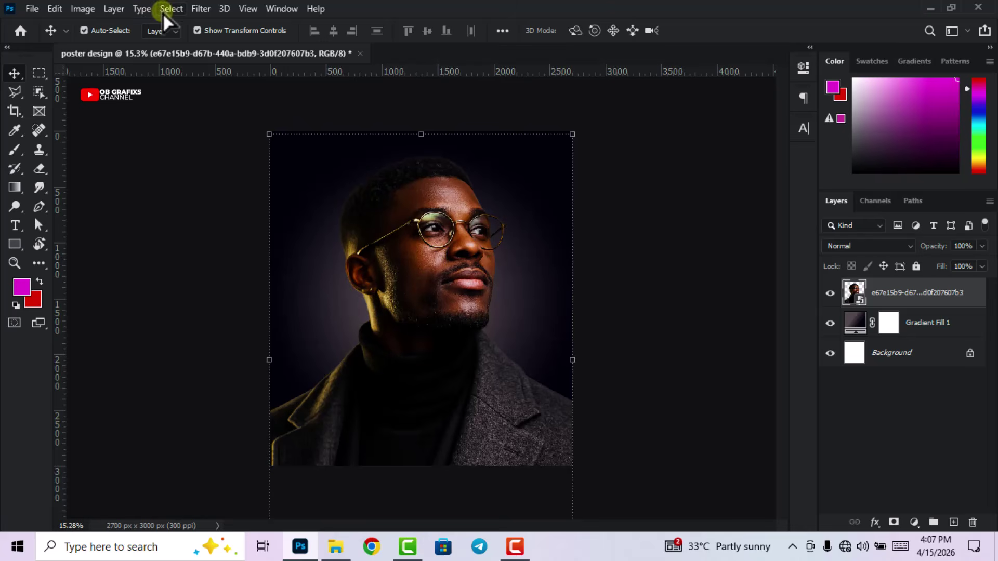
# Apply the Camera Raw Filter to the portrait with Exposure 0.75 and Vibrance +33.
pyautogui.click(199, 9)
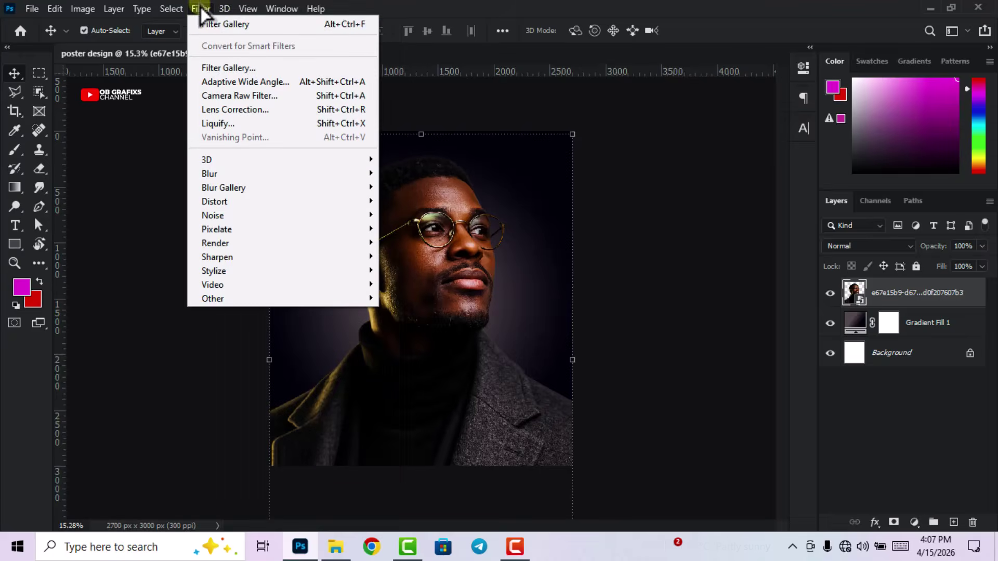
pyautogui.click(227, 95)
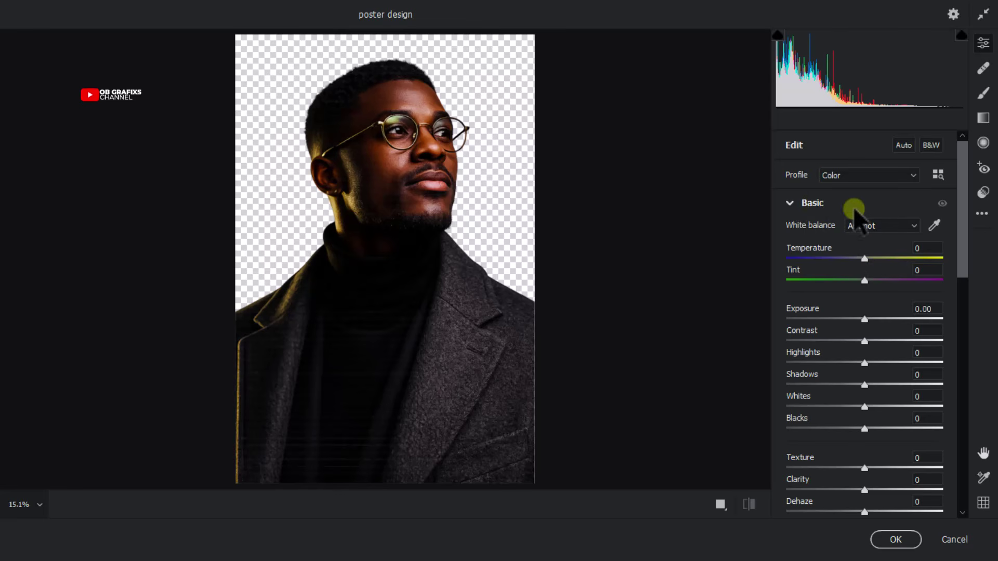
pyautogui.click(924, 309)
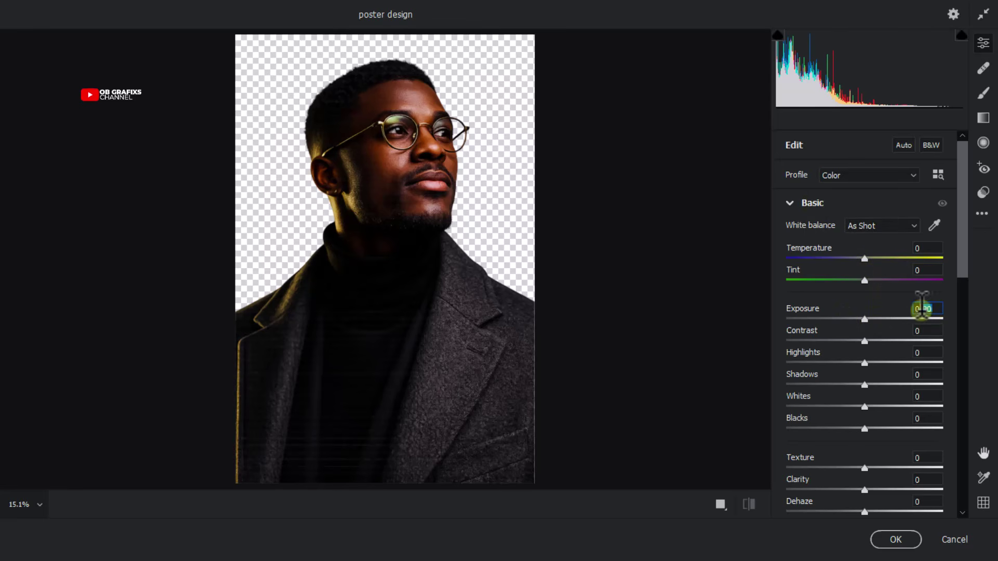
pyautogui.write('0.75')
pyautogui.scroll(-10, 899, 318)
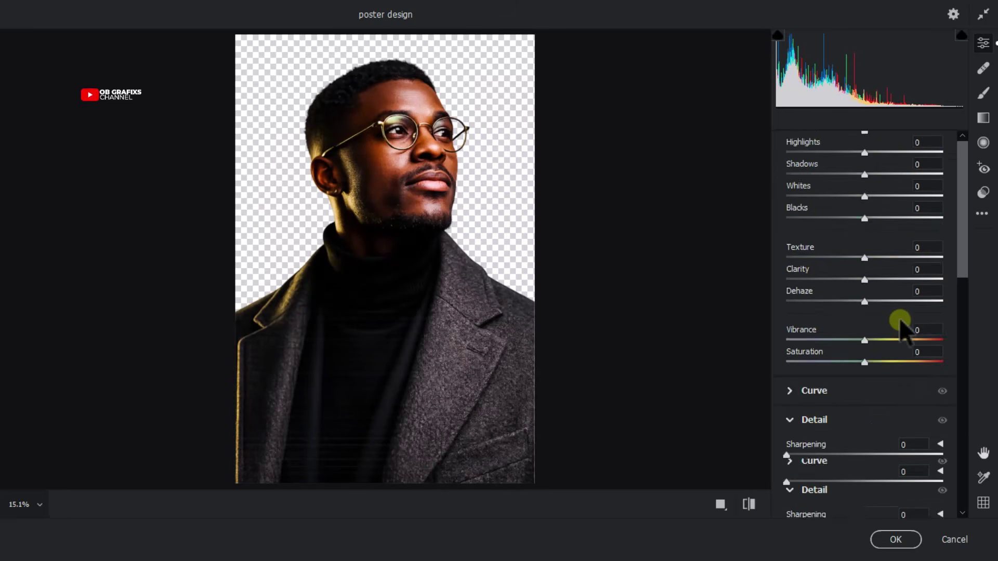
pyautogui.scroll(2, 900, 318)
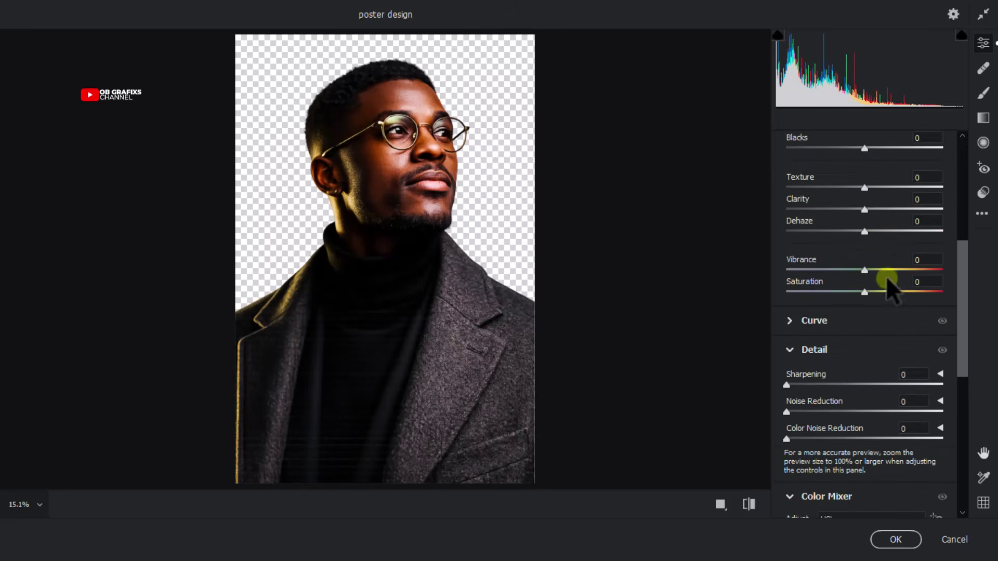
pyautogui.click(922, 257)
pyautogui.write('+33')
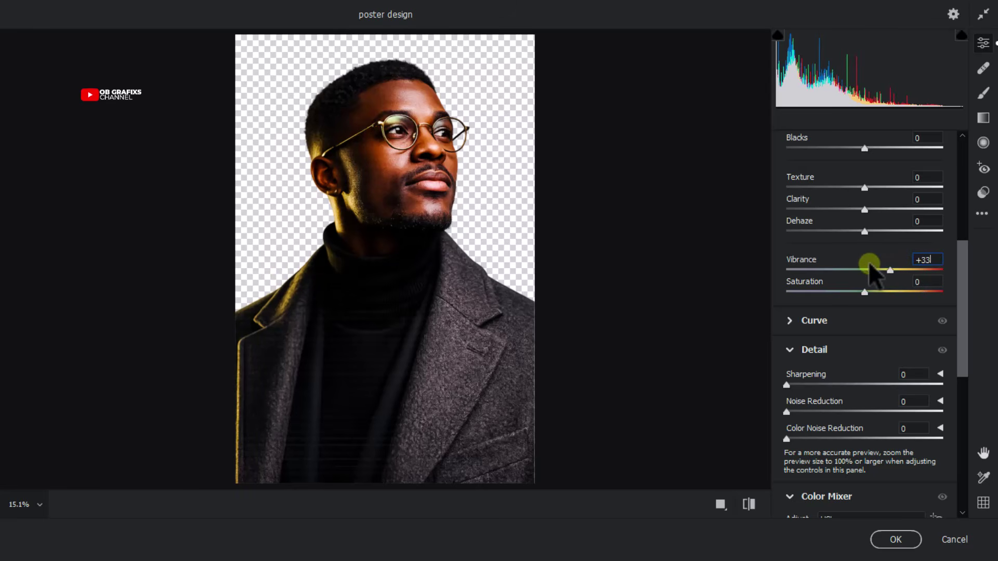
pyautogui.click(890, 350)
pyautogui.click(895, 539)
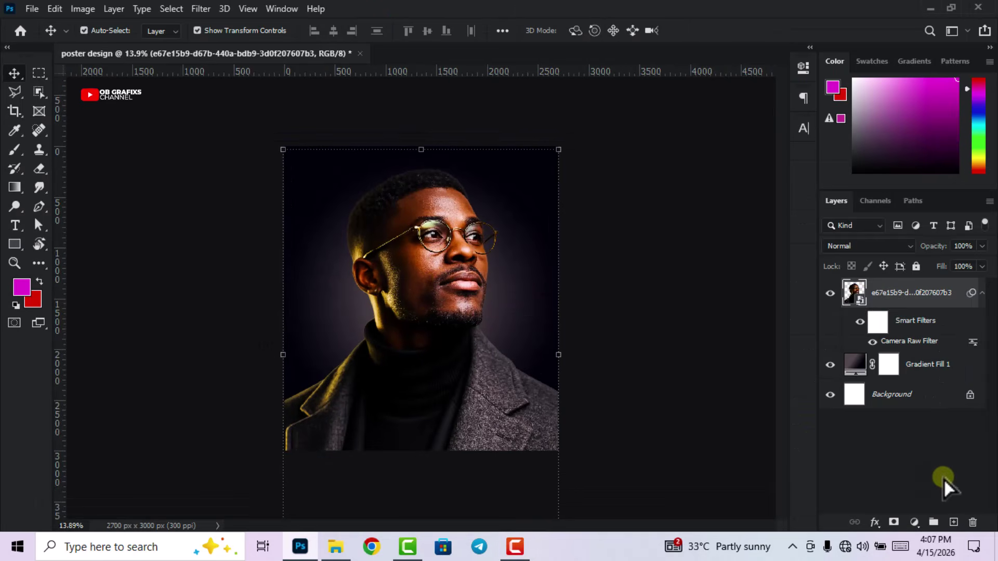
# Add a new empty layer above the portrait and clip it to the portrait layer.
pyautogui.click(954, 522)
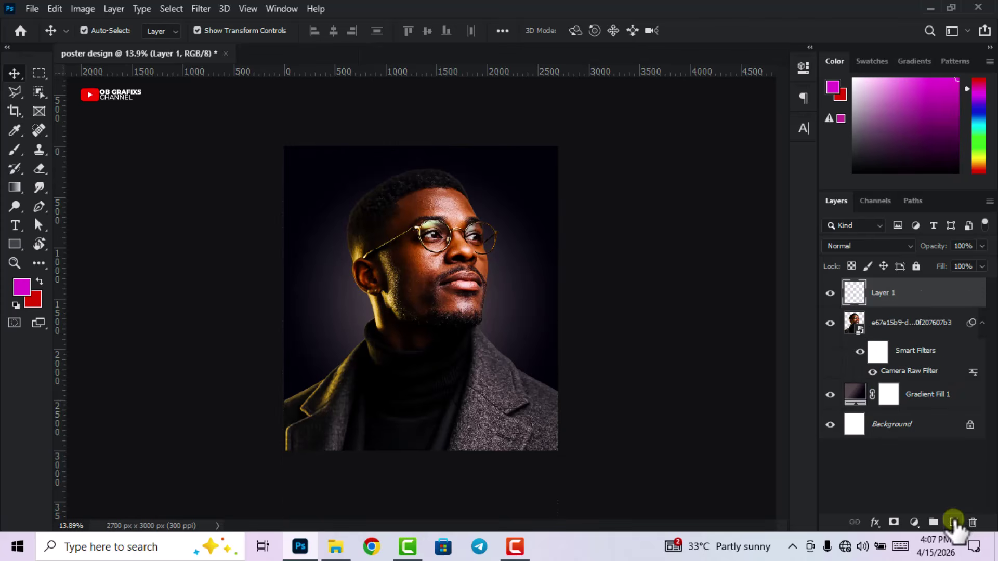
pyautogui.rightClick(921, 292)
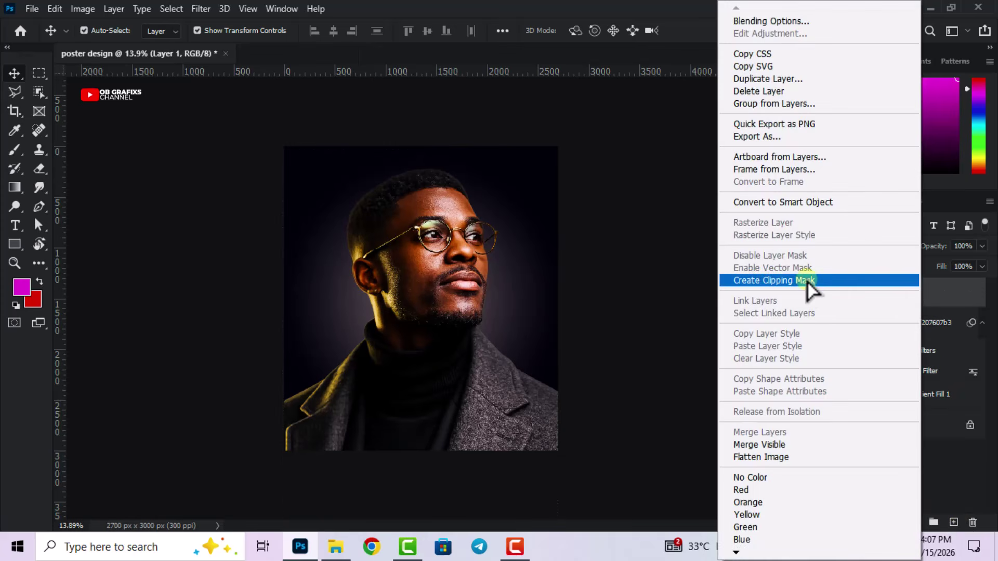
pyautogui.click(809, 282)
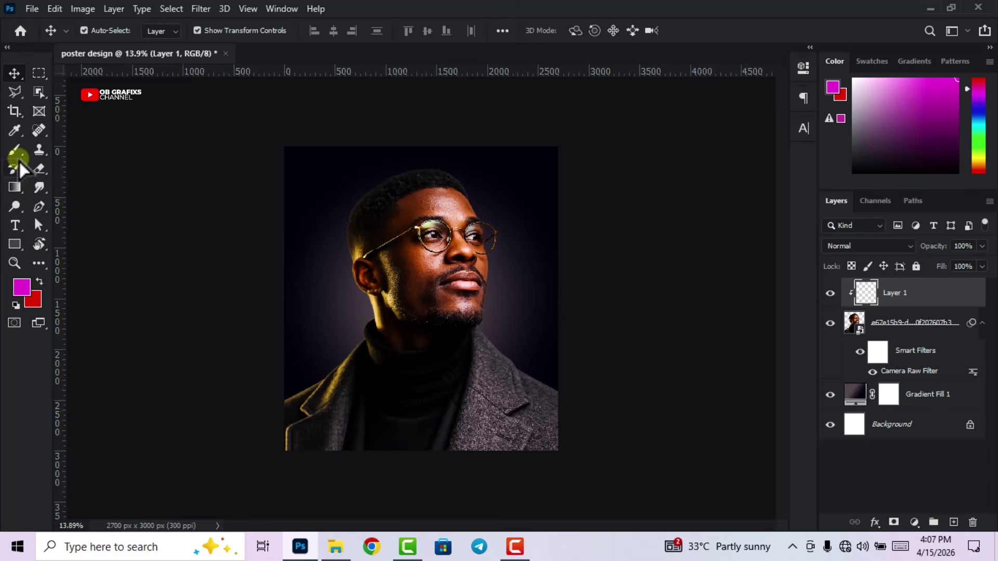
# Set the foreground colour to the grey #645959 sampled from the coat in the portrait.
pyautogui.click(23, 288)
pyautogui.click(491, 428)
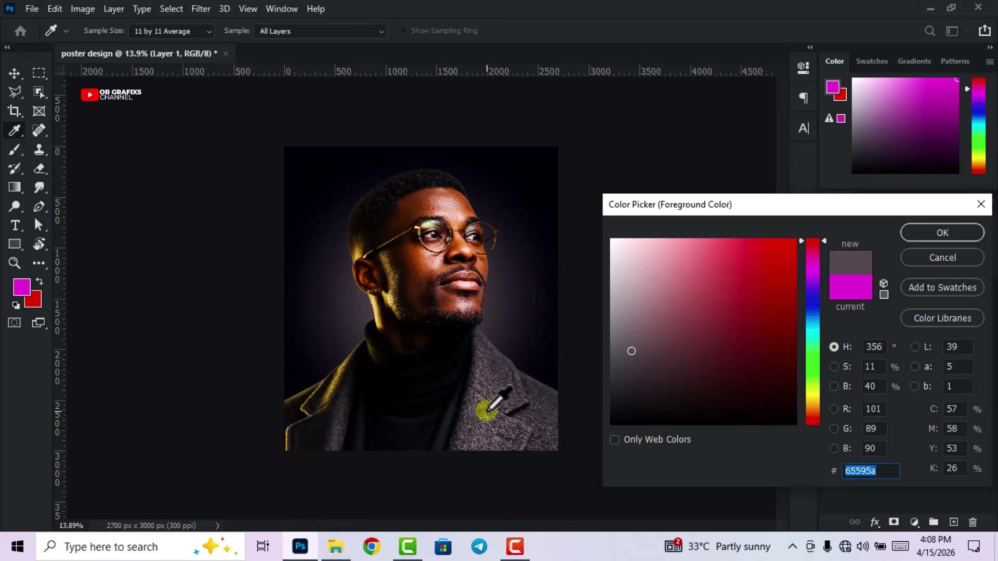
pyautogui.click(476, 423)
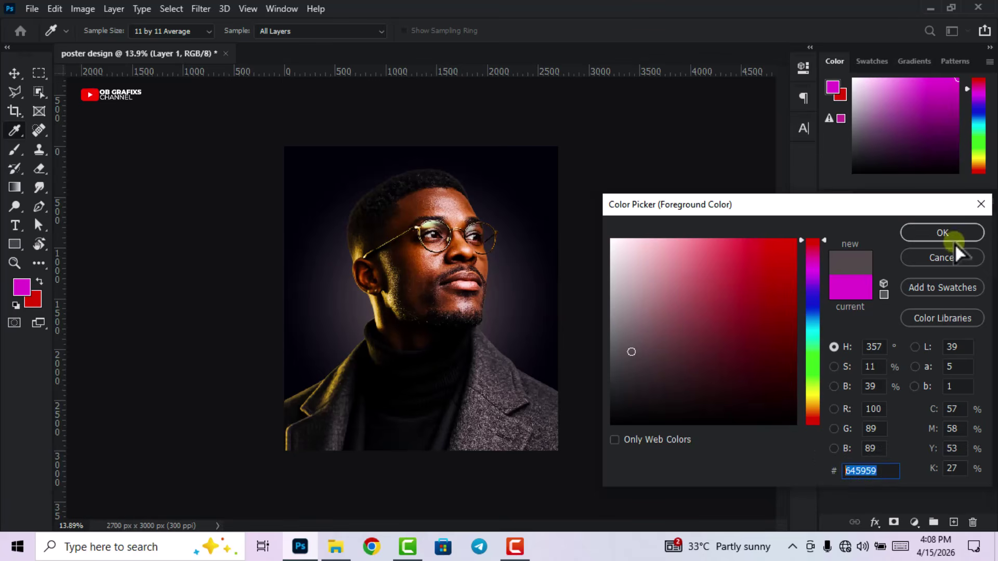
pyautogui.click(949, 229)
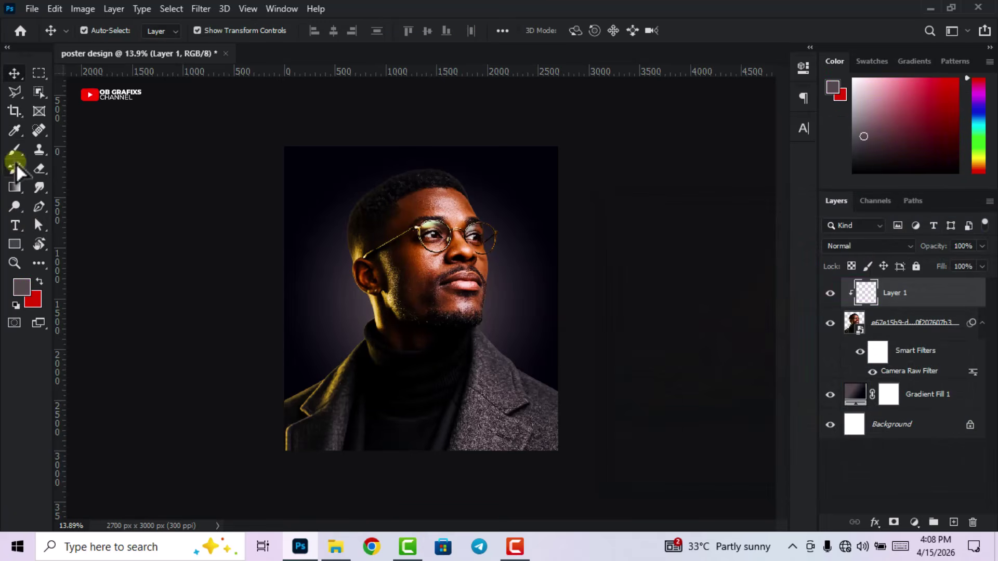
# Set up a Soft Round brush with a size of 354 px and 0% hardness.
pyautogui.click(15, 150)
pyautogui.rightClick(376, 271)
pyautogui.moveTo(536, 285); pyautogui.dragTo(510, 287)
pyautogui.click(470, 263)
pyautogui.click(521, 287)
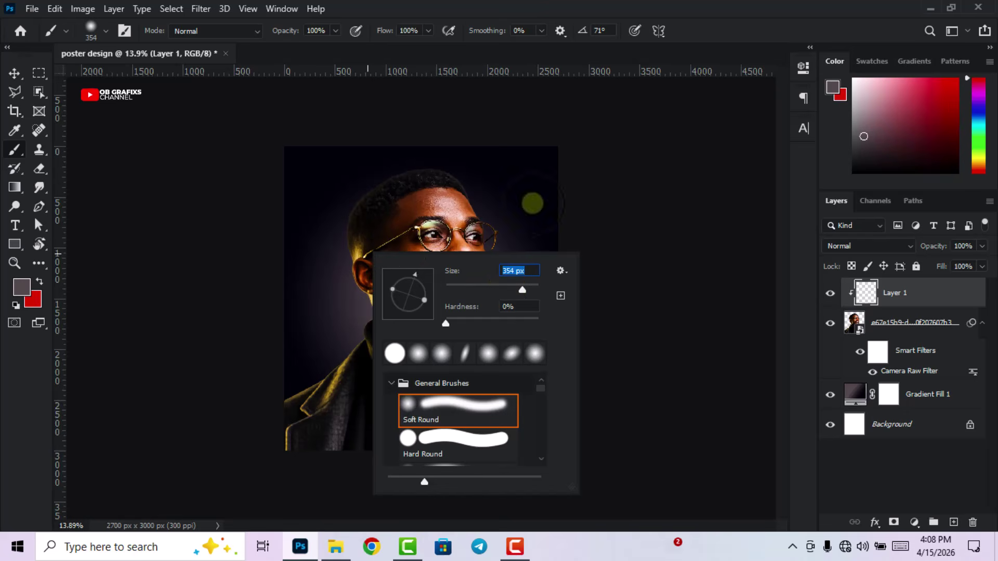
pyautogui.click(585, 149)
# Paint grey on the clipped layer over the yellow-lit back of the head, ear, neck and coat shoulder.
pyautogui.scroll(3, 442, 311)
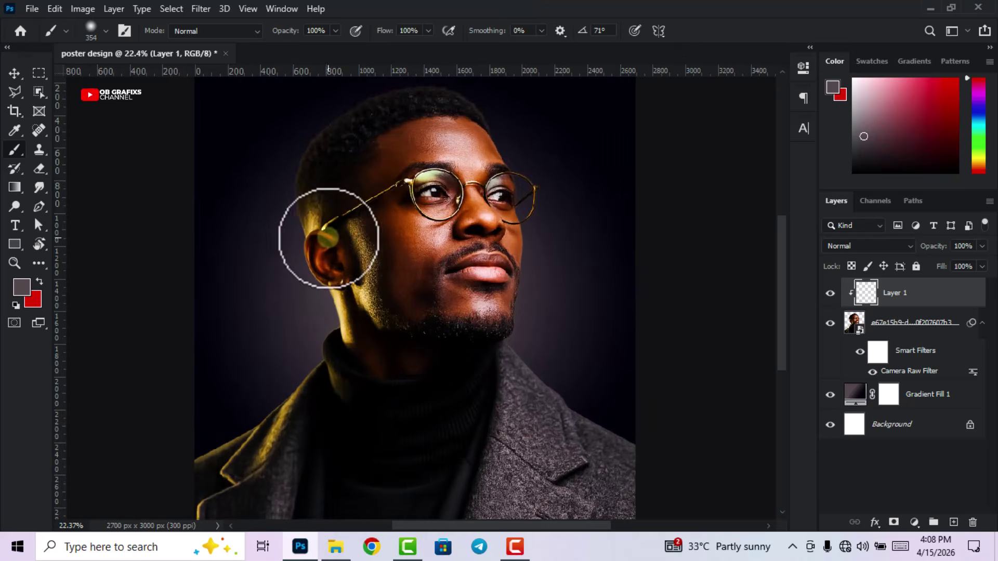
pyautogui.moveTo(316, 238)
pyautogui.mouseDown()
pyautogui.moveTo(334, 307)
pyautogui.moveTo(316, 359)
pyautogui.moveTo(289, 397)
pyautogui.moveTo(208, 442)
pyautogui.mouseUp()
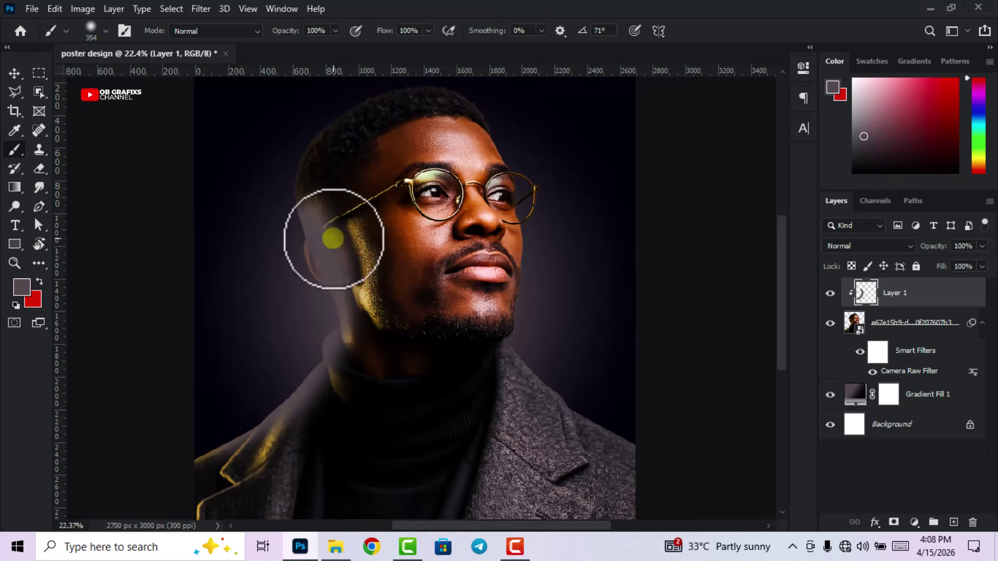
pyautogui.moveTo(336, 231)
pyautogui.mouseDown()
pyautogui.moveTo(366, 298)
pyautogui.moveTo(284, 411)
pyautogui.moveTo(172, 467)
pyautogui.mouseUp()
pyautogui.scroll(-2, 378, 290)
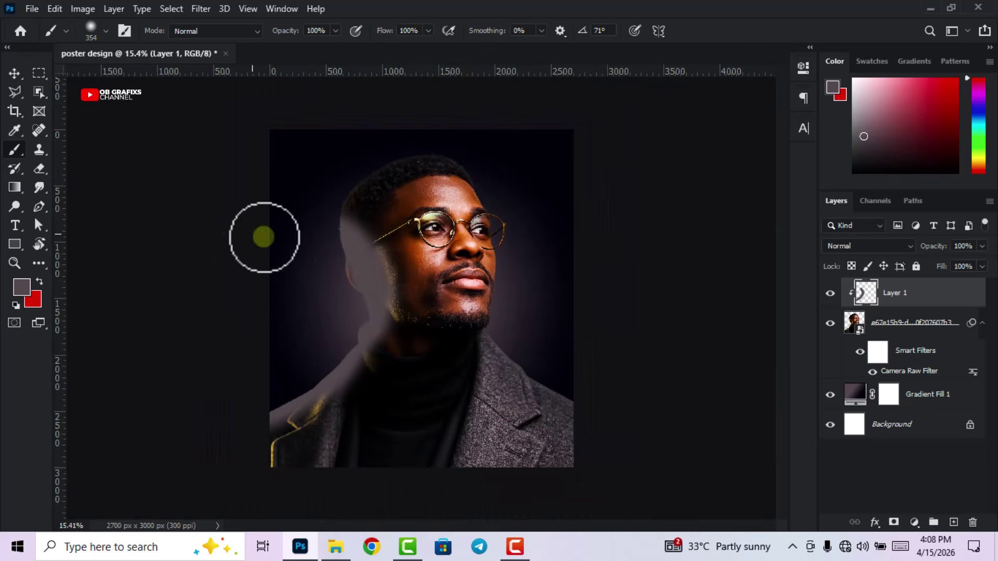
# Set the painted clipped layer's blend mode to Hue.
pyautogui.click(14, 73)
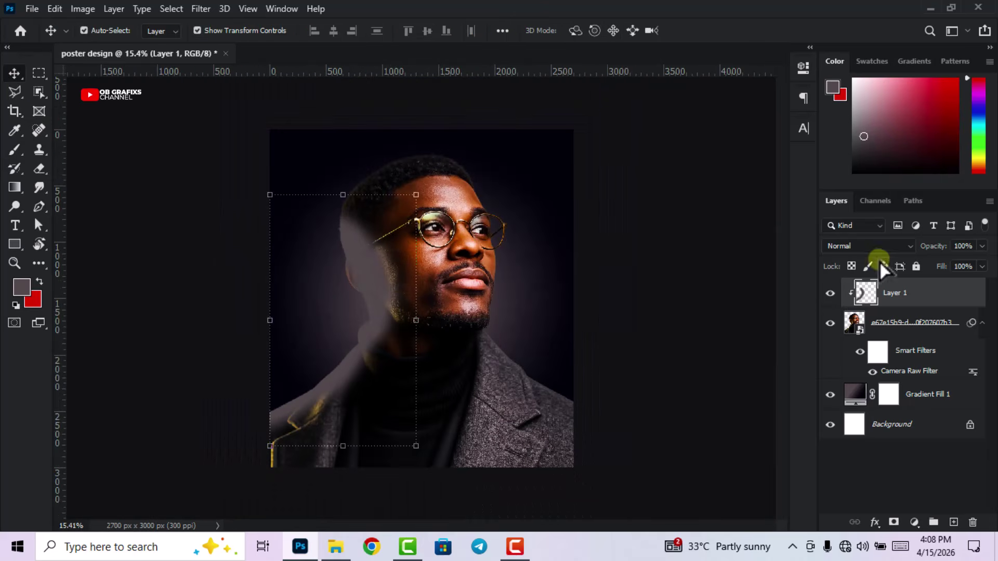
pyautogui.click(864, 248)
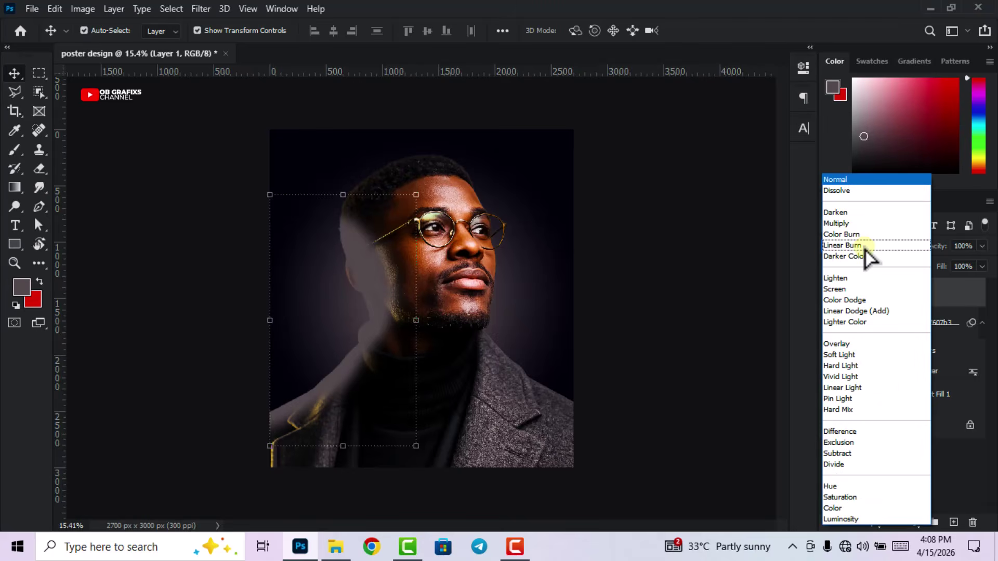
pyautogui.click(836, 487)
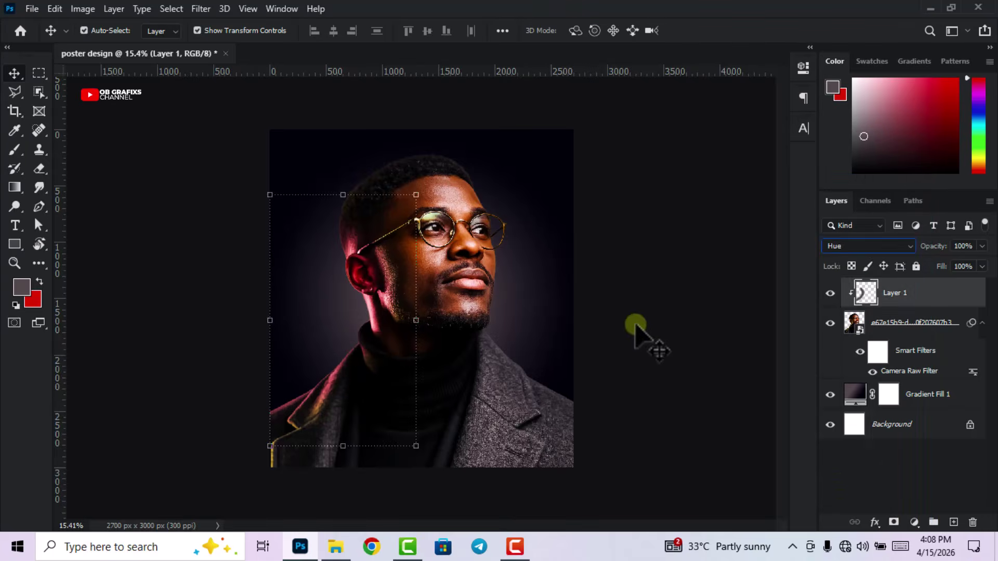
pyautogui.scroll(2, 517, 296)
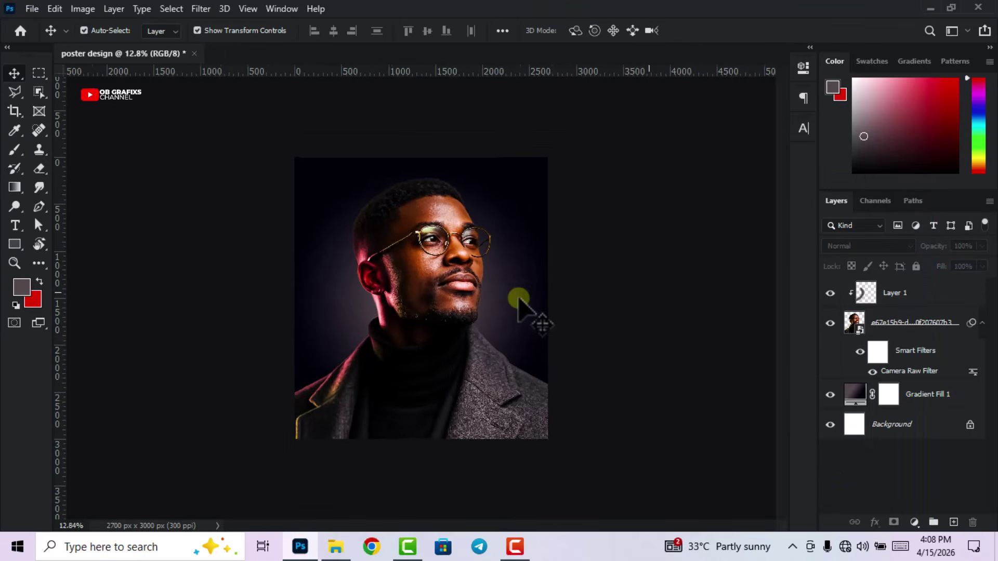
# Merge the gradient fill, the portrait and the clipped paint layer into one layer.
pyautogui.click(927, 395)
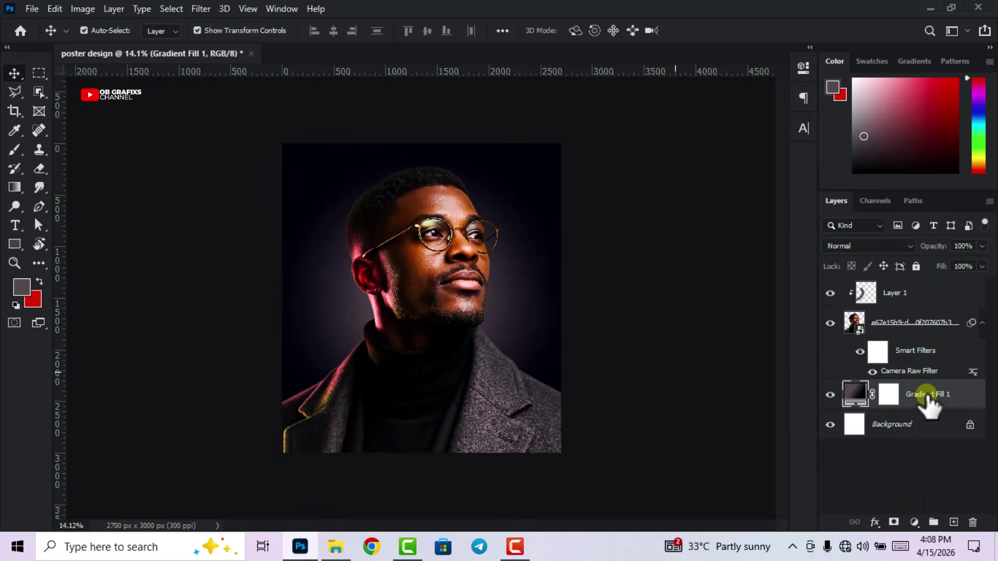
pyautogui.keyDown('shift'); pyautogui.click(936, 292); pyautogui.keyUp('shift')
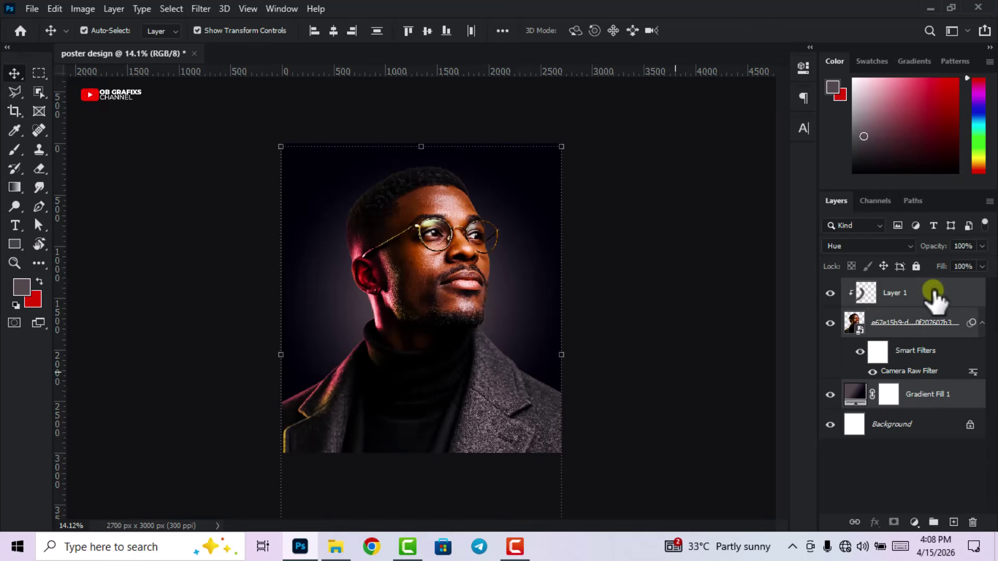
pyautogui.rightClick(931, 329)
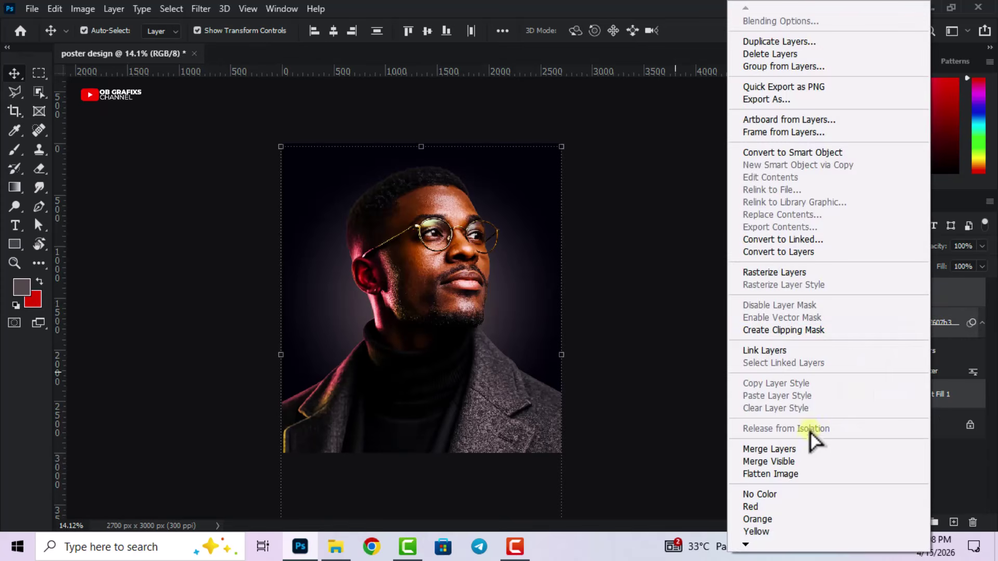
pyautogui.click(796, 448)
pyautogui.hotkey('ctrl', 'e')
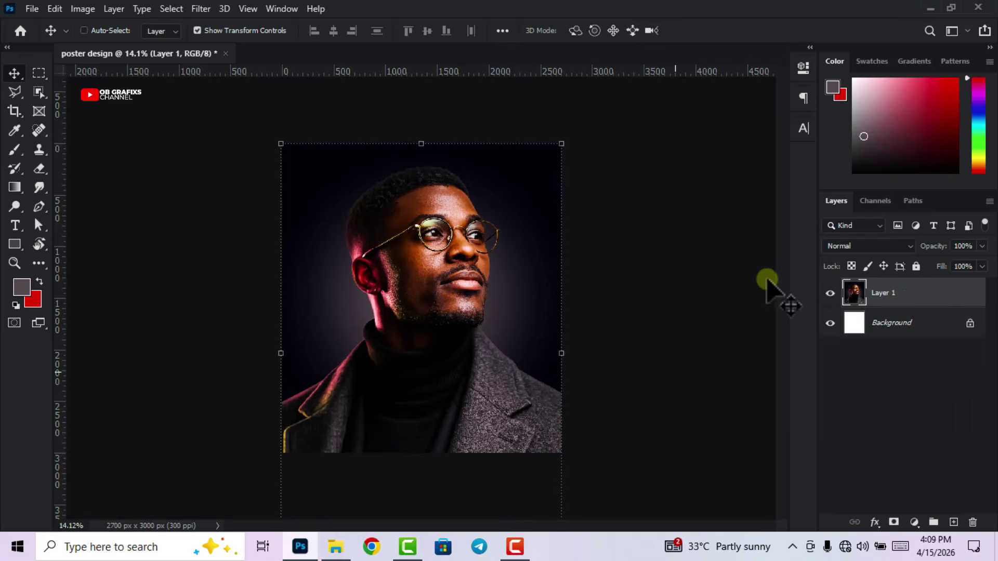
# Duplicate the merged layer, naming the lower one "original" and the upper one "copy".
pyautogui.hotkey('ctrl', 'j')
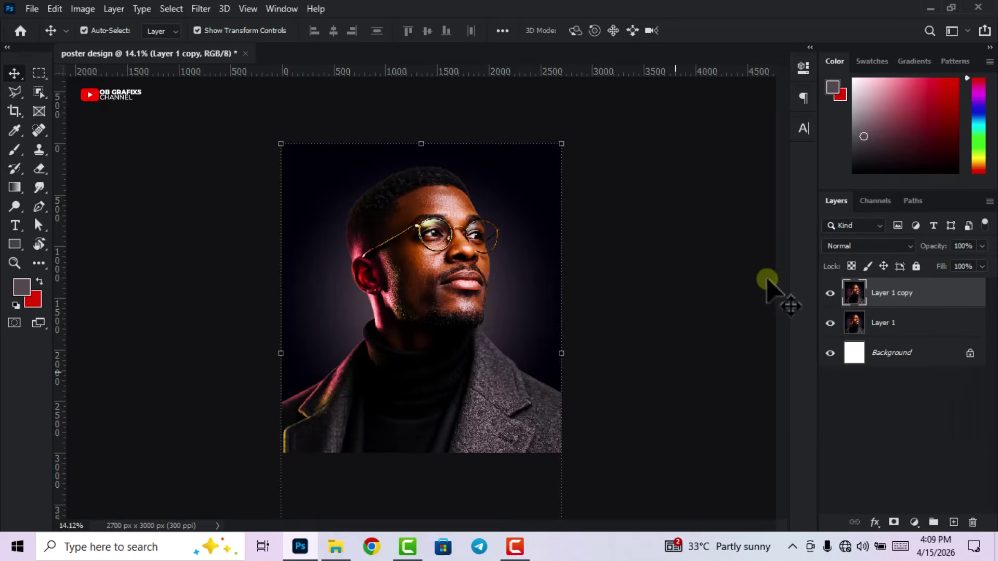
pyautogui.doubleClick(884, 322)
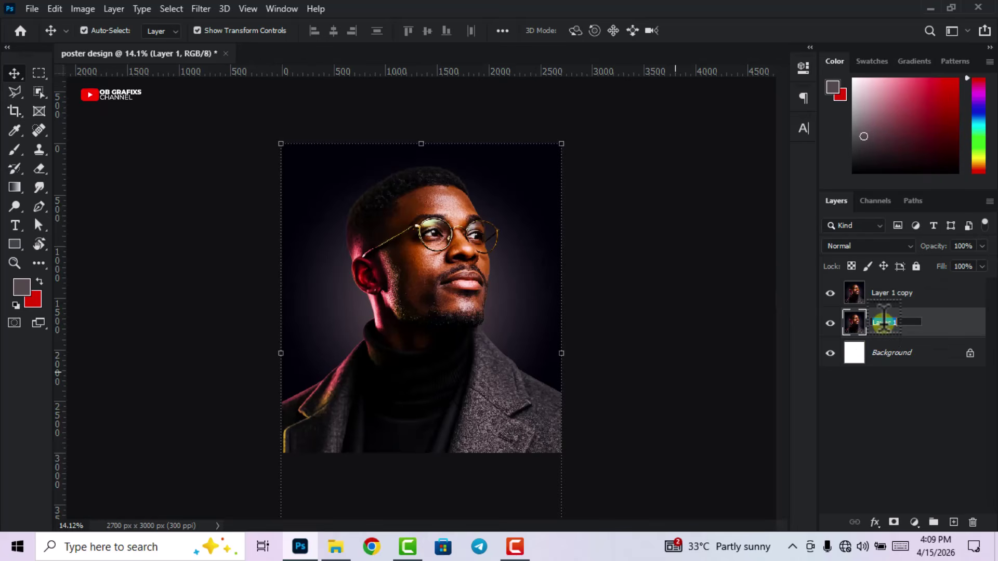
pyautogui.write('original')
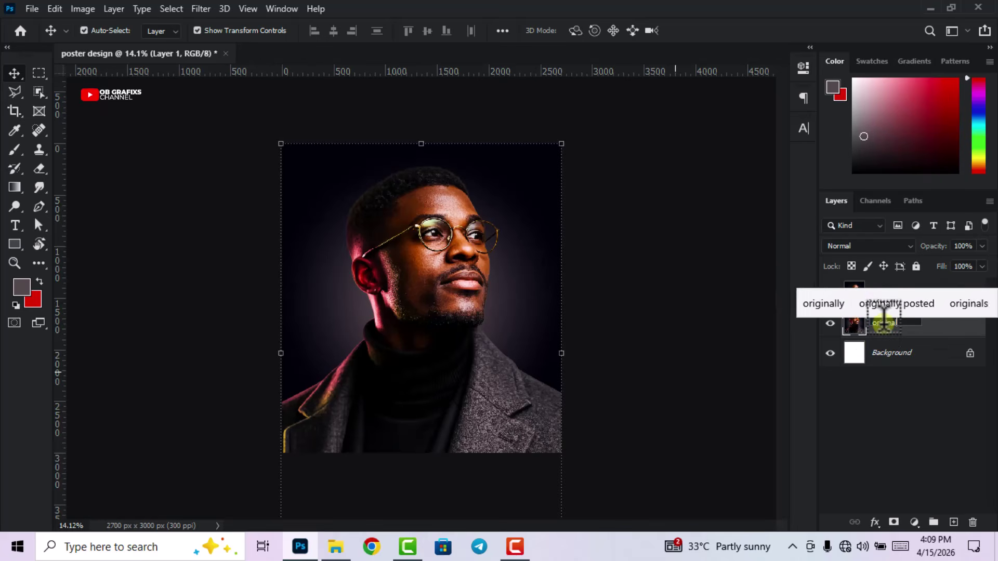
pyautogui.press('Return')
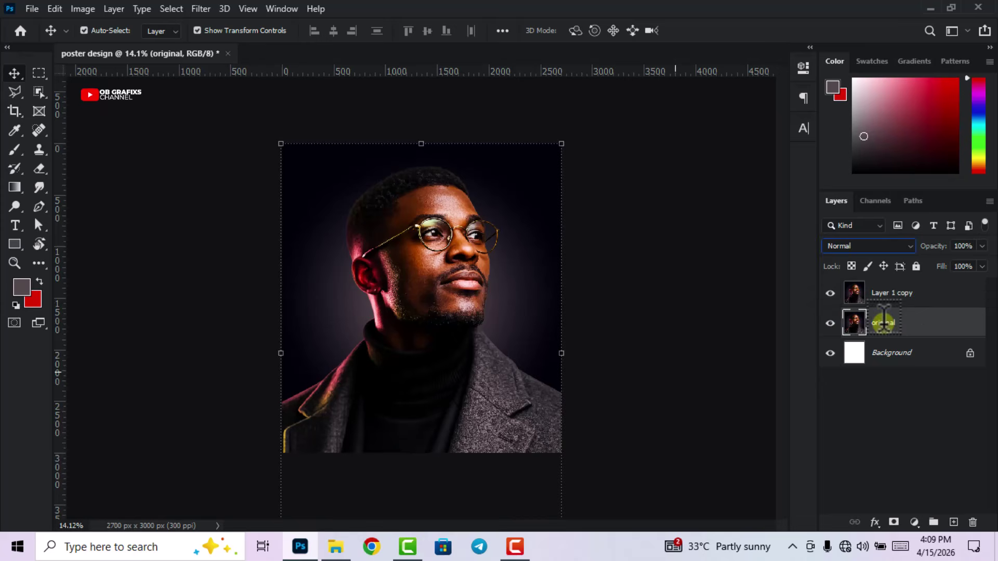
pyautogui.doubleClick(897, 292)
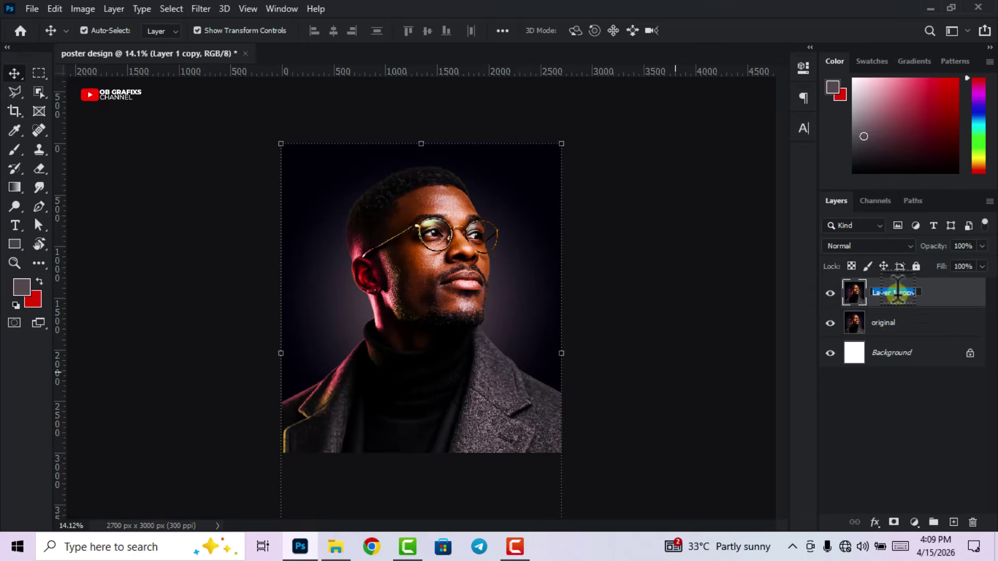
pyautogui.write('copy')
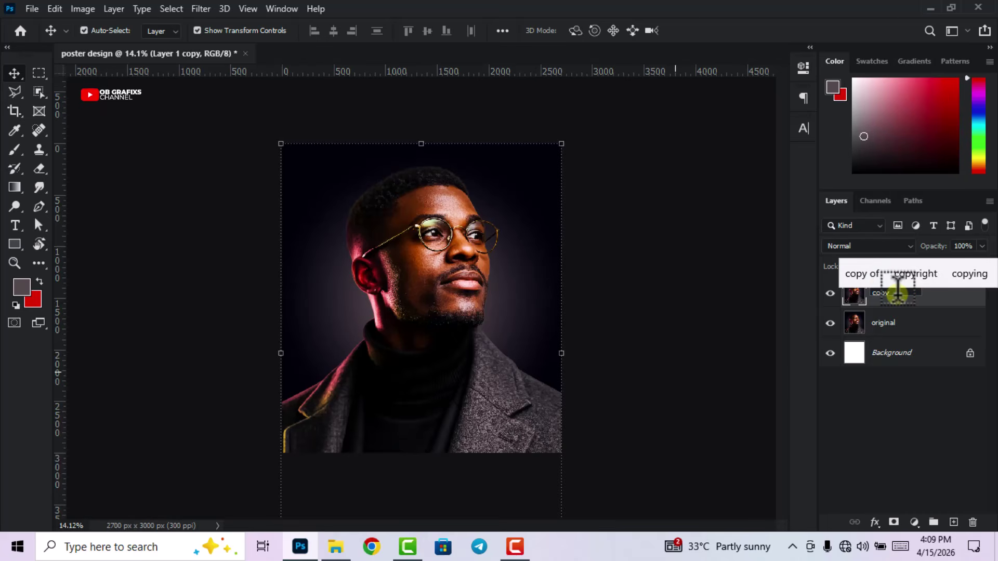
pyautogui.press('Return')
pyautogui.click(740, 353)
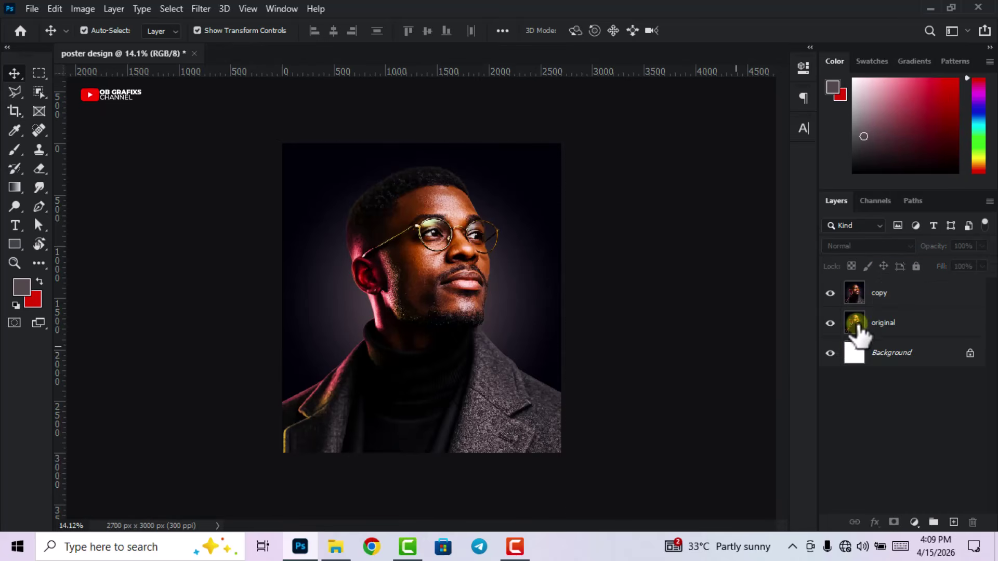
# Convert the "copy" layer to a smart object.
pyautogui.click(892, 293)
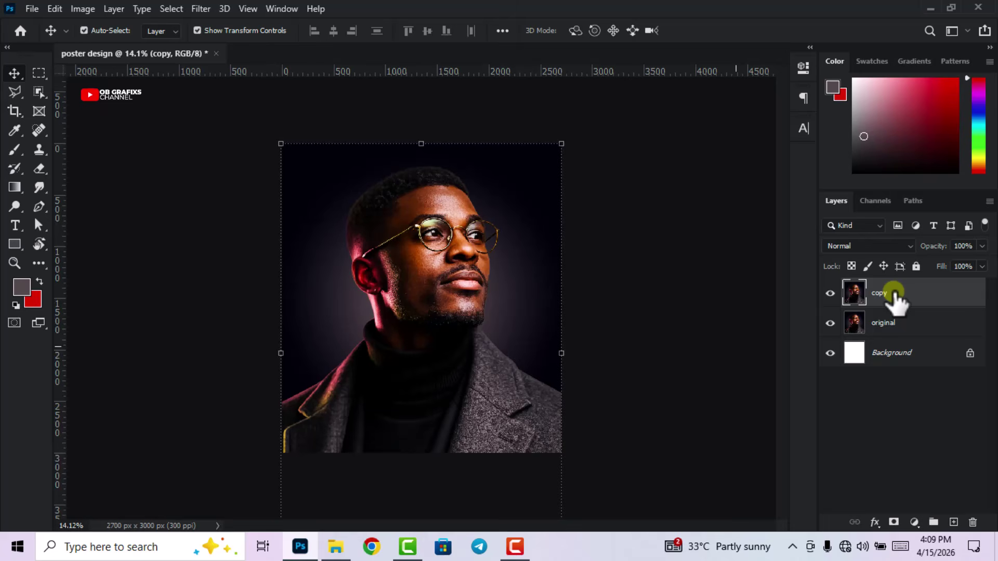
pyautogui.rightClick(884, 294)
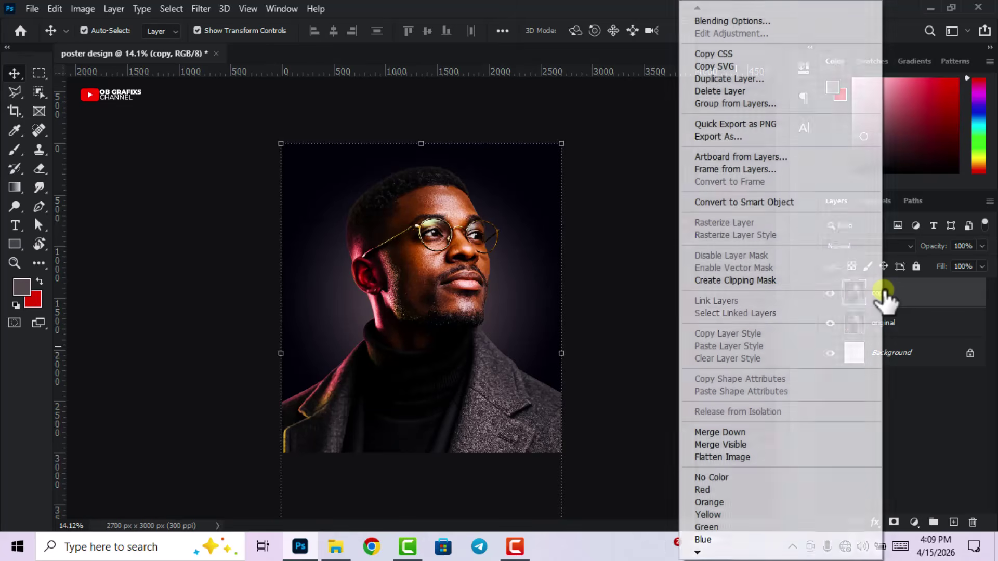
pyautogui.click(784, 201)
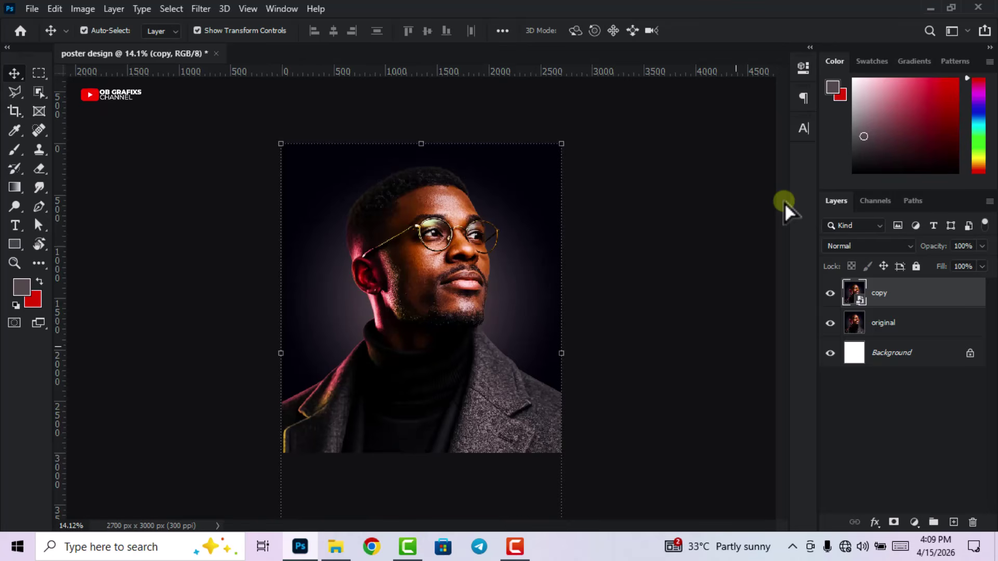
# Apply the Filter Gallery's Glass effect to the "copy" layer with Distortion 20, Smoothness 2, Frosted texture and 200% Scaling.
pyautogui.click(201, 8)
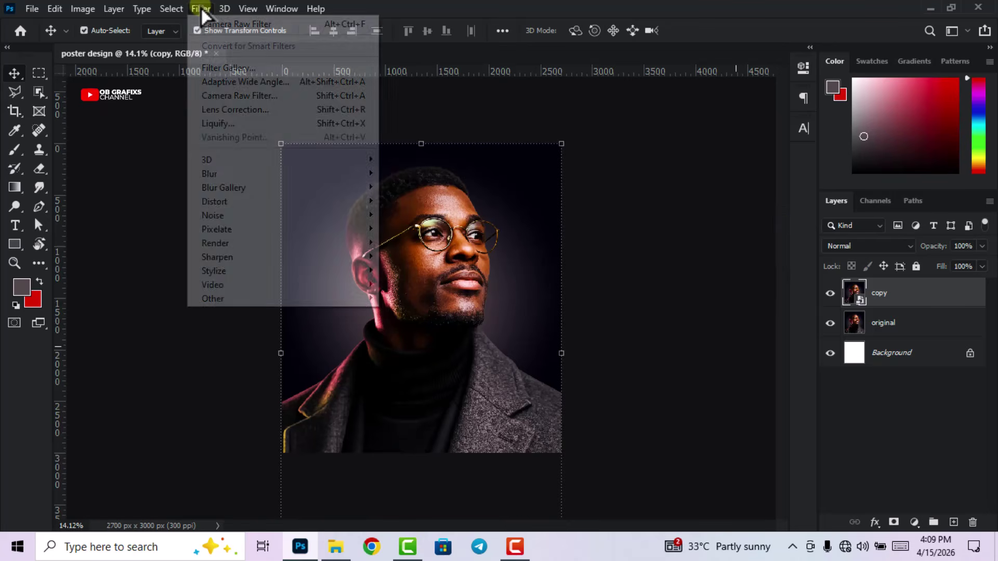
pyautogui.click(226, 67)
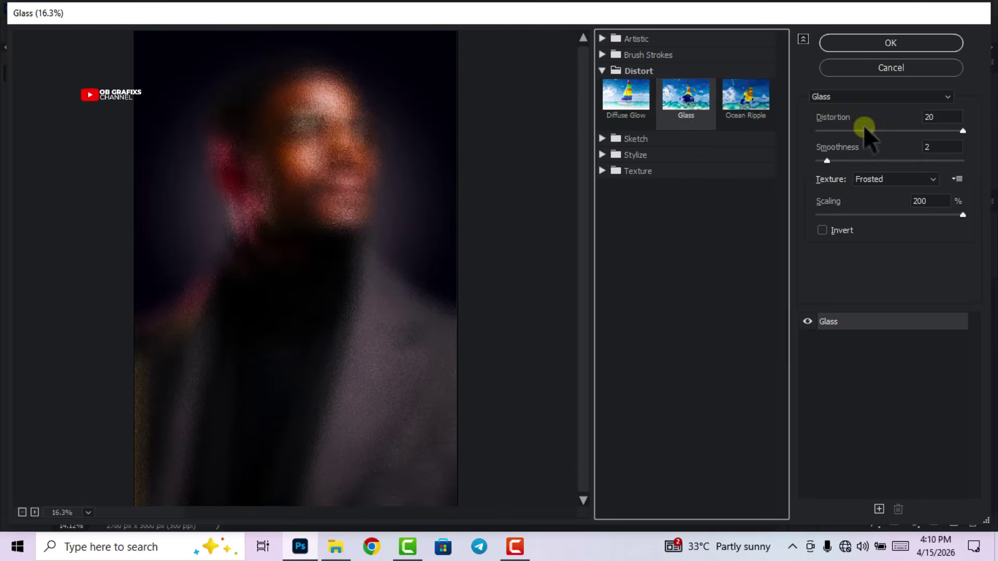
pyautogui.click(940, 117)
pyautogui.moveTo(941, 117); pyautogui.dragTo(898, 119)
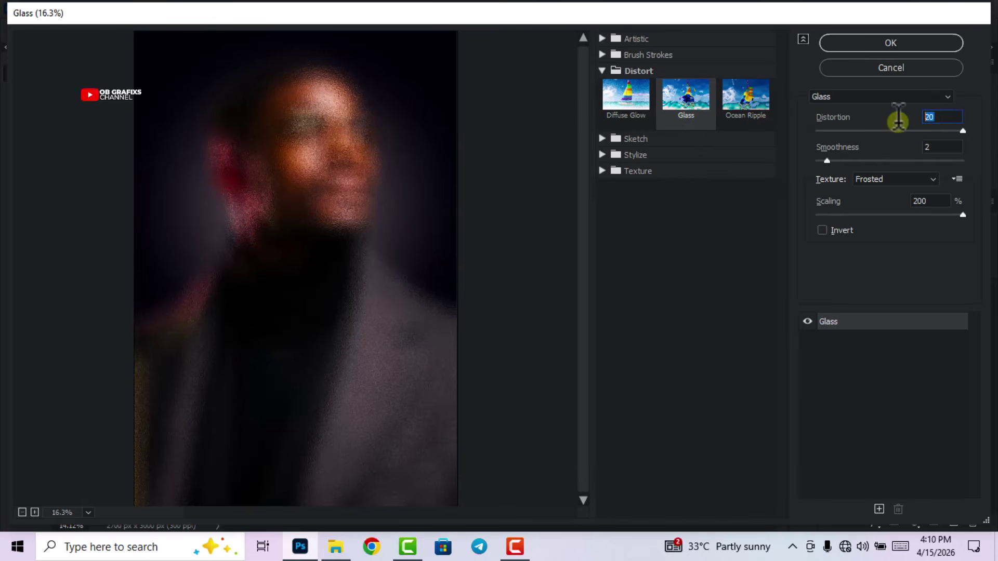
pyautogui.moveTo(935, 147); pyautogui.dragTo(913, 151)
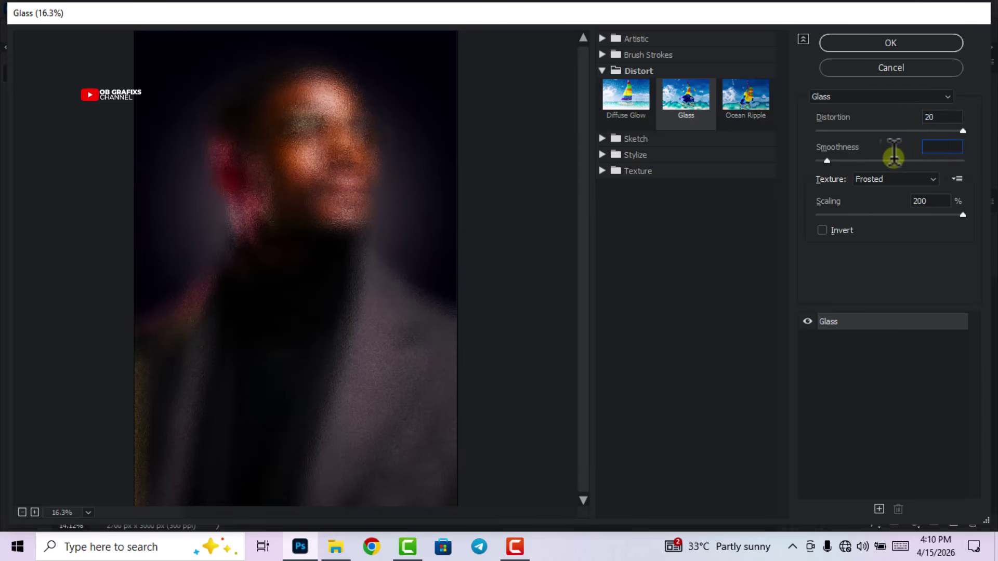
pyautogui.moveTo(927, 201); pyautogui.dragTo(876, 211)
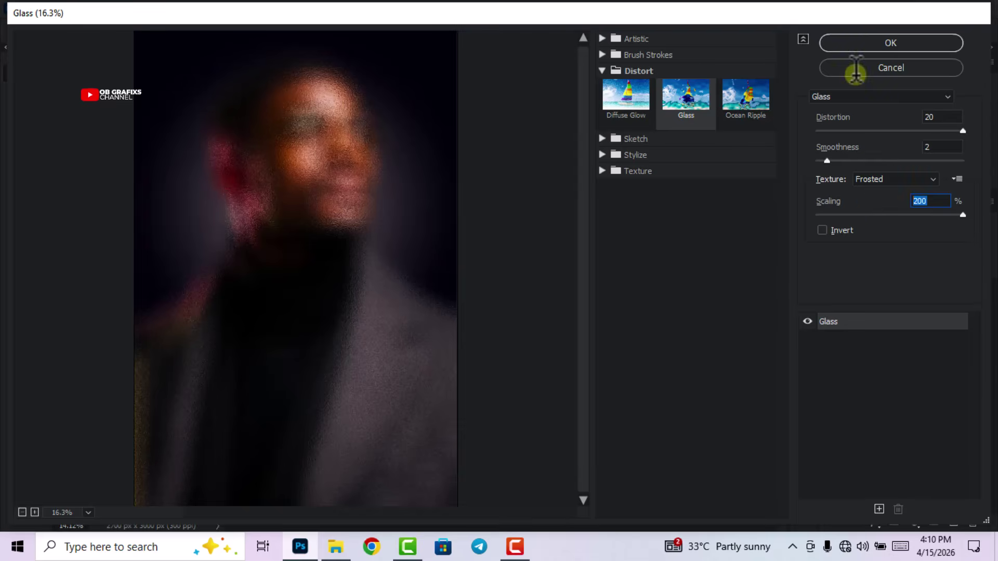
pyautogui.click(866, 38)
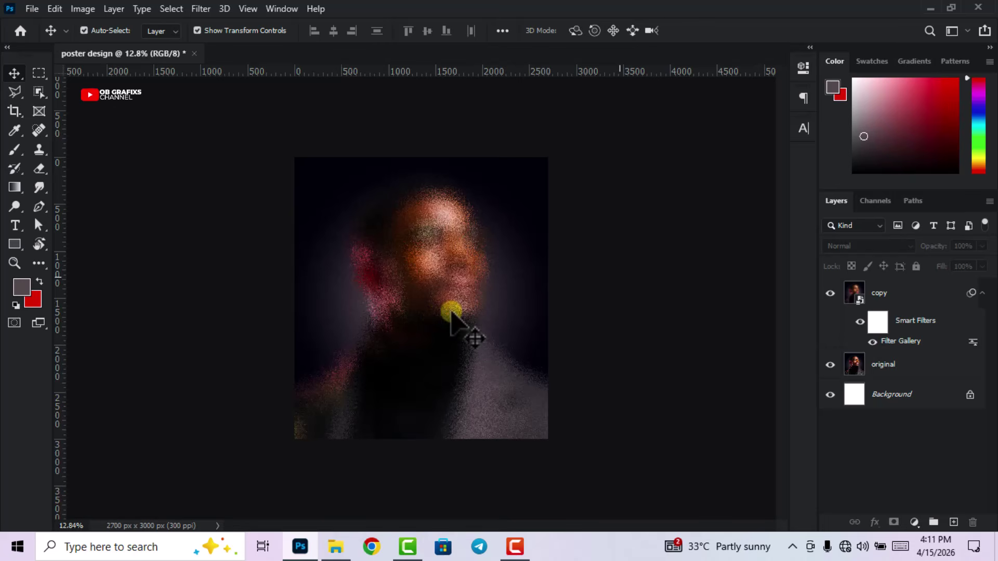
# Add a layer mask to the "copy" layer.
pyautogui.click(470, 314)
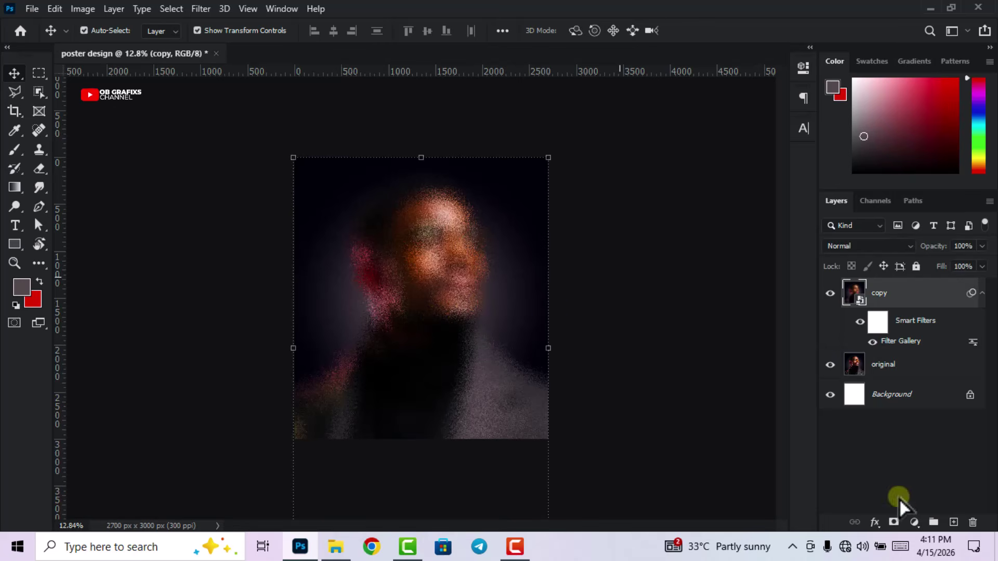
pyautogui.click(894, 522)
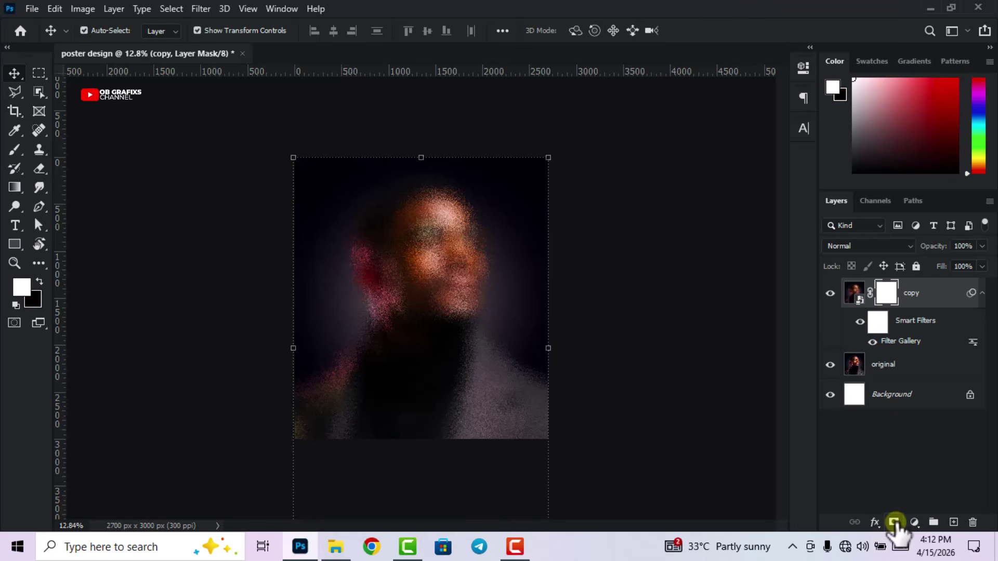
pyautogui.scroll(1, 719, 402)
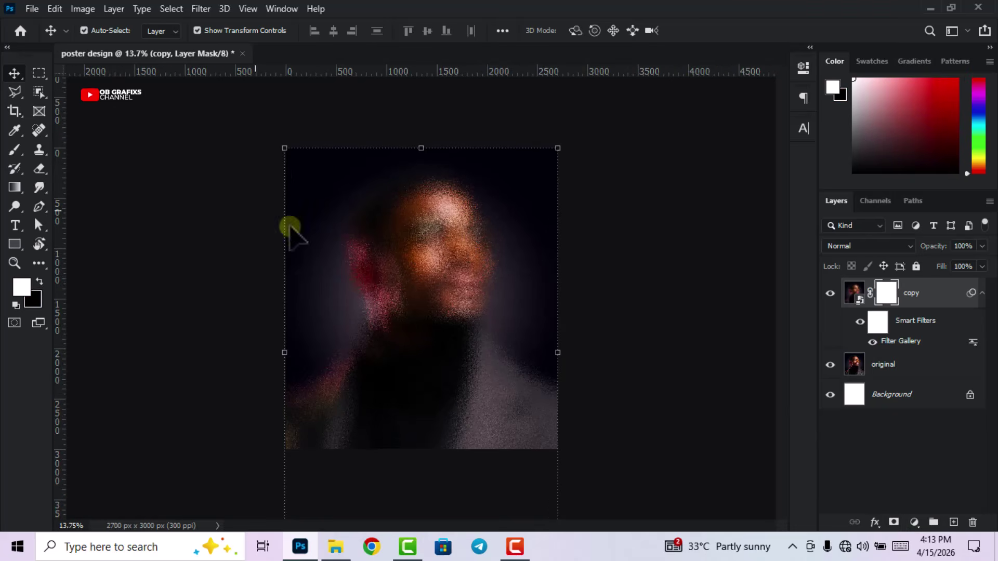
# Set up the Eraser tool with a Hard Round brush at 300 px size and 100% hardness.
pyautogui.click(39, 172)
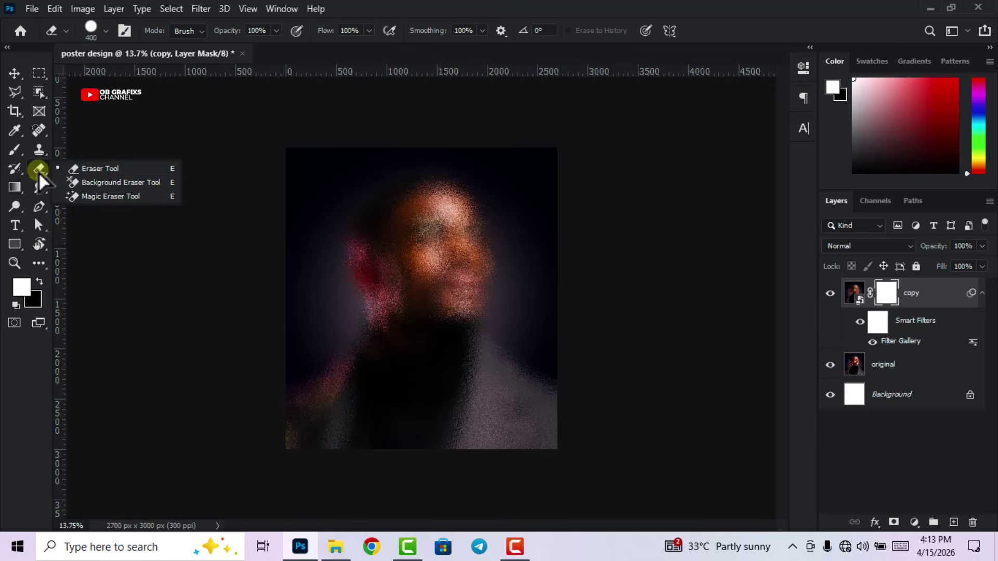
pyautogui.click(103, 170)
pyautogui.scroll(2, 488, 289)
pyautogui.rightClick(425, 234)
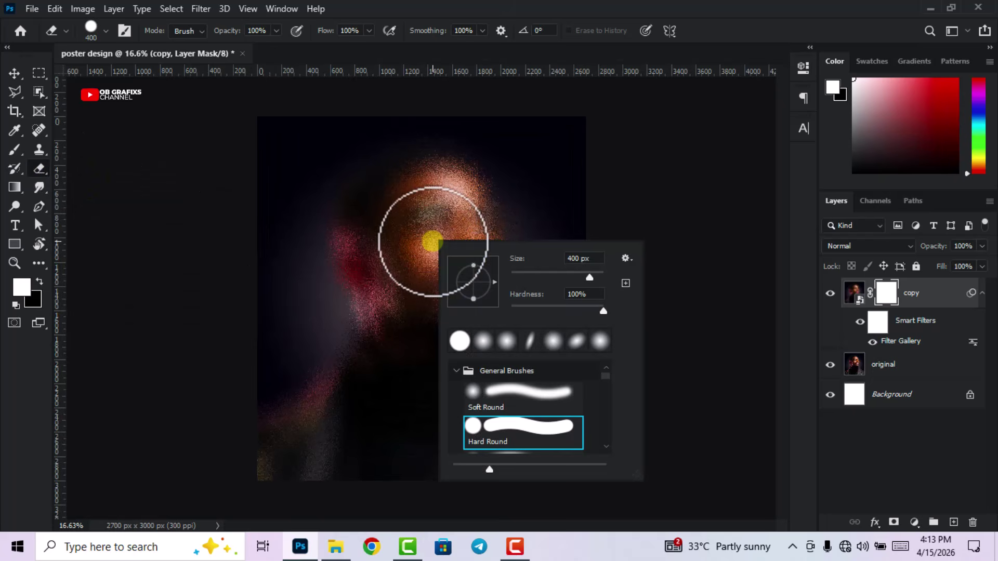
pyautogui.doubleClick(573, 258)
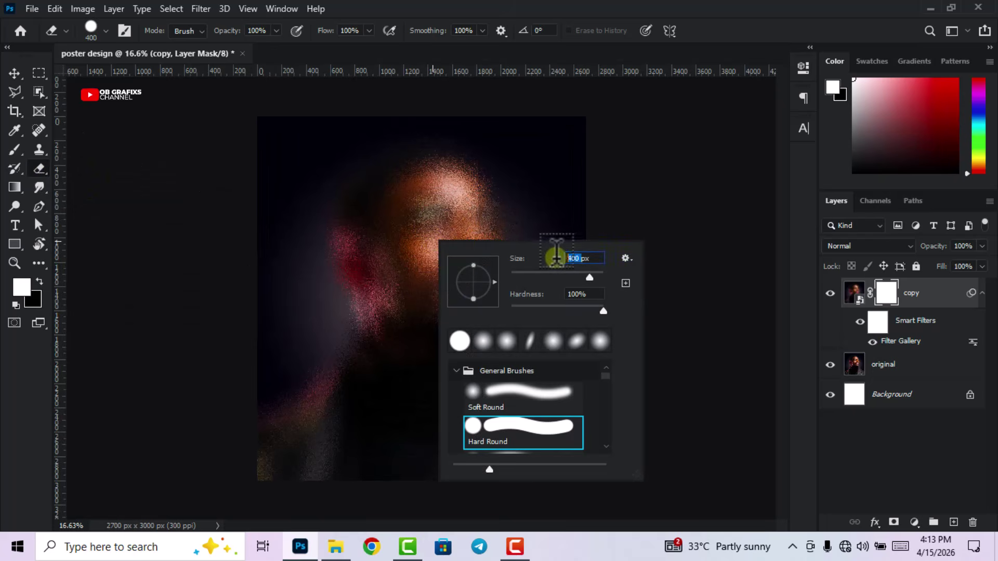
pyautogui.write('300')
pyautogui.press('Return')
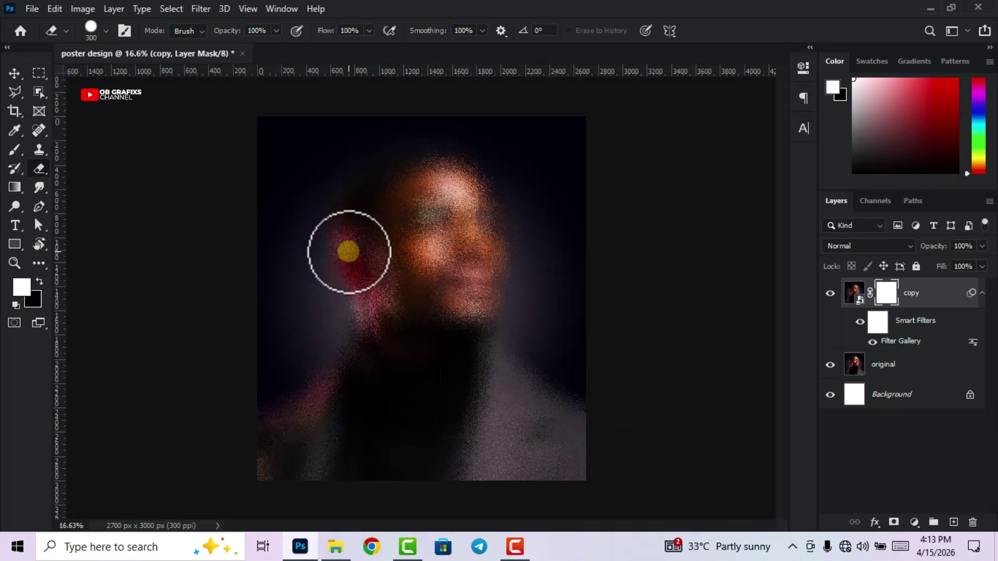
pyautogui.scroll(1, 357, 244)
pyautogui.rightClick(488, 263)
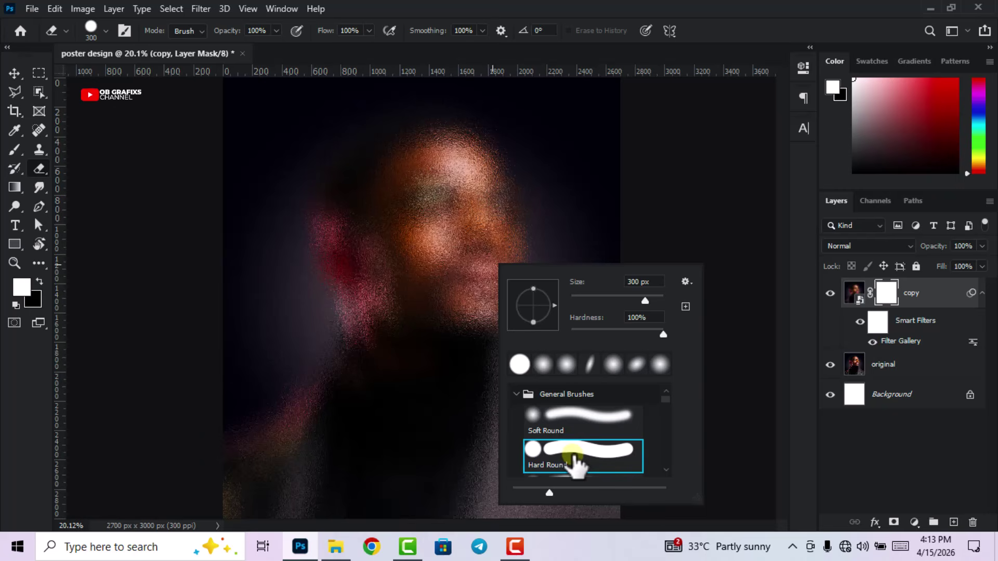
pyautogui.click(564, 459)
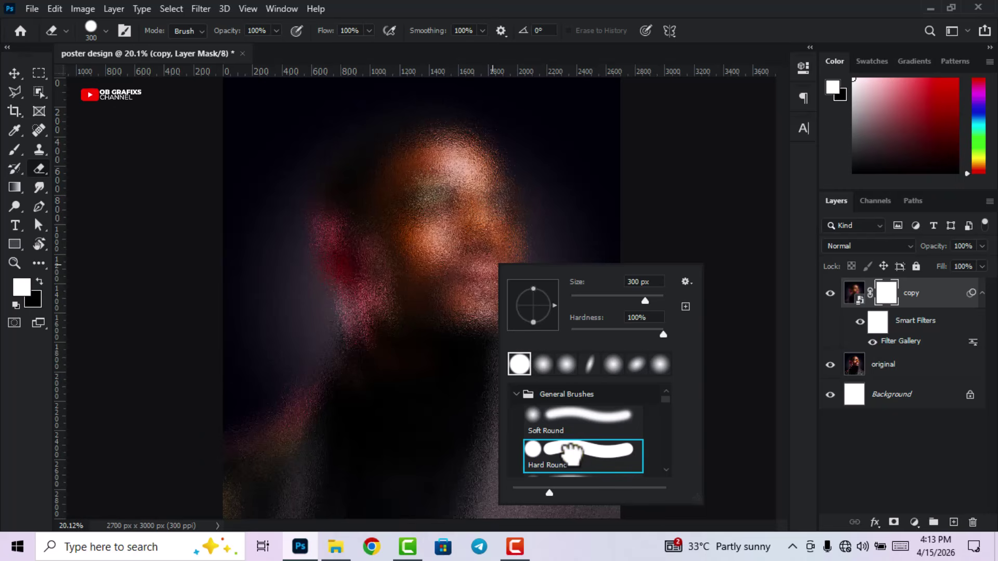
pyautogui.click(733, 32)
# Erase a zigzag stroke on the "copy" layer's mask across the ear, glasses, cheek and mouth to reveal the sharp portrait.
pyautogui.scroll(4, 445, 185)
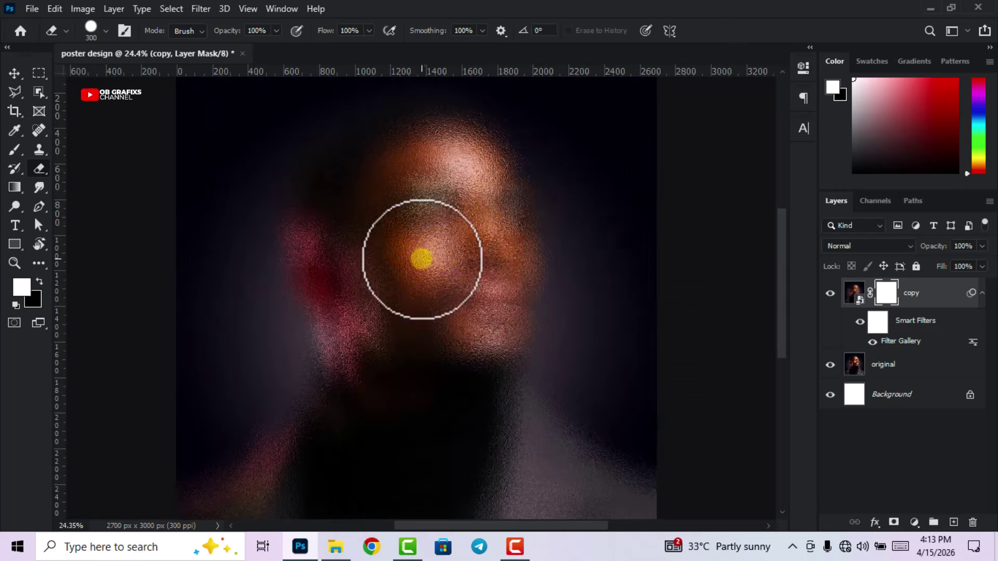
pyautogui.click(854, 293)
pyautogui.click(890, 294)
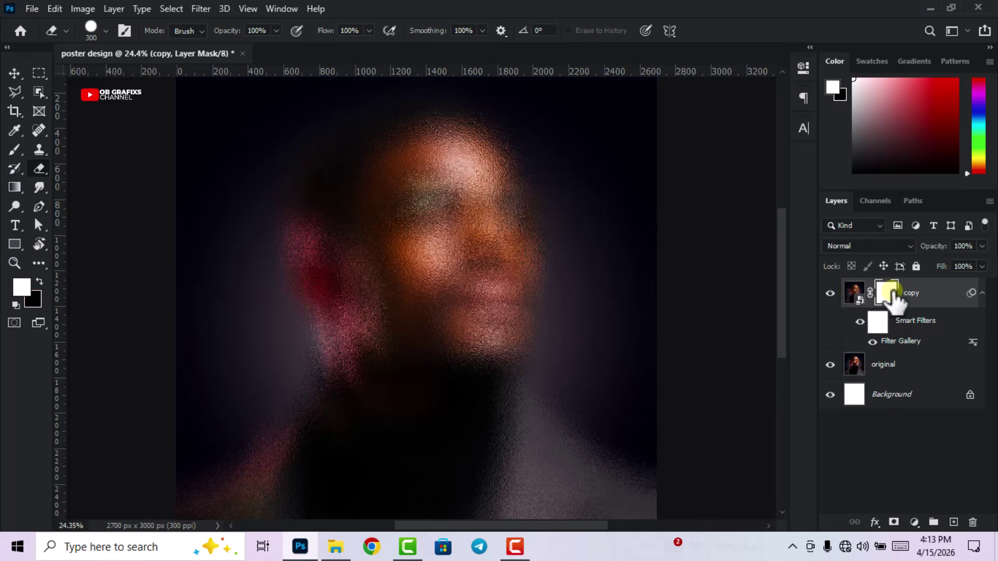
pyautogui.scroll(1, 410, 221)
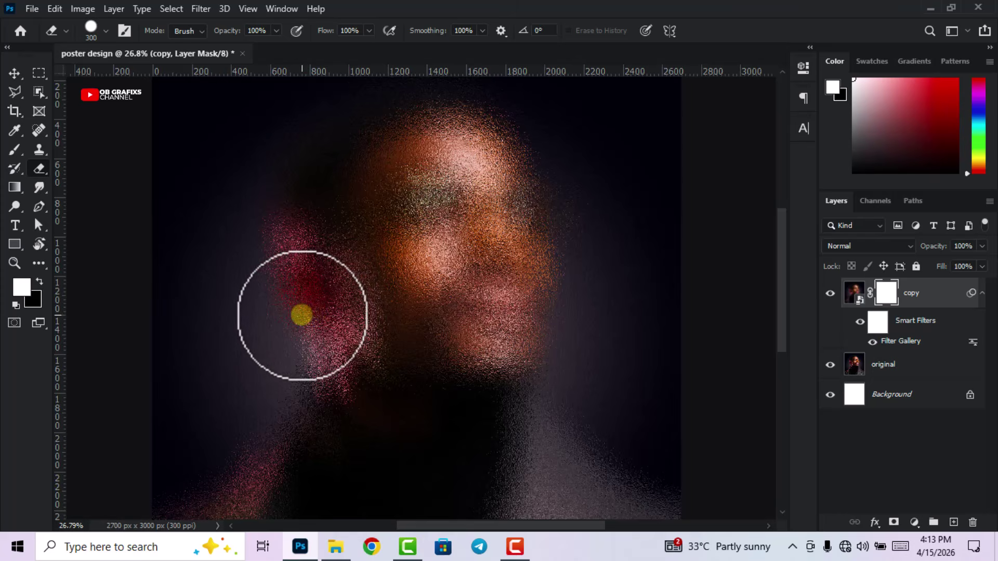
pyautogui.moveTo(299, 318)
pyautogui.mouseDown()
pyautogui.moveTo(390, 185)
pyautogui.moveTo(426, 313)
pyautogui.moveTo(461, 164)
pyautogui.moveTo(510, 312)
pyautogui.moveTo(515, 266)
pyautogui.moveTo(569, 120)
pyautogui.mouseUp()
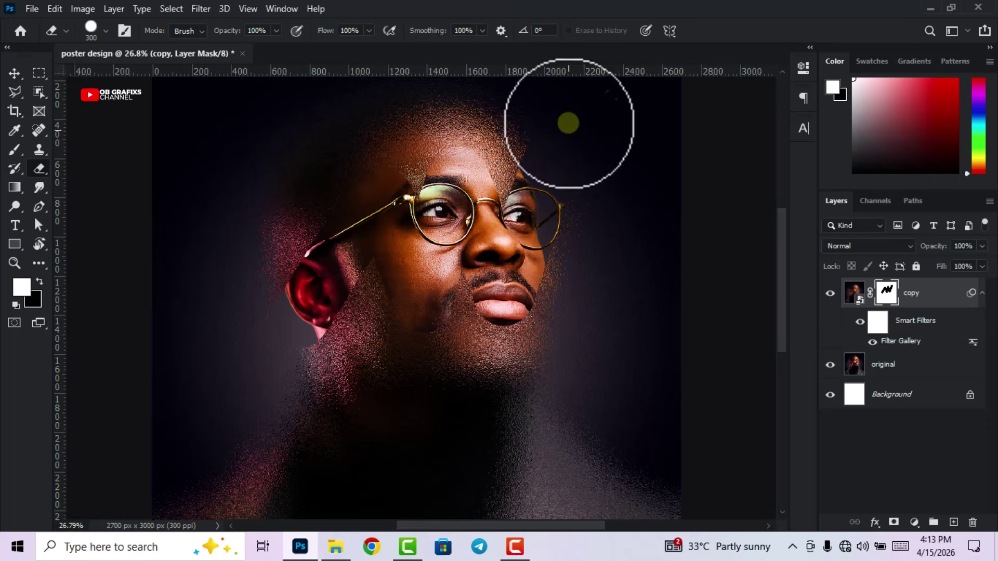
pyautogui.hotkey('ctrl', '0')
pyautogui.click(21, 77)
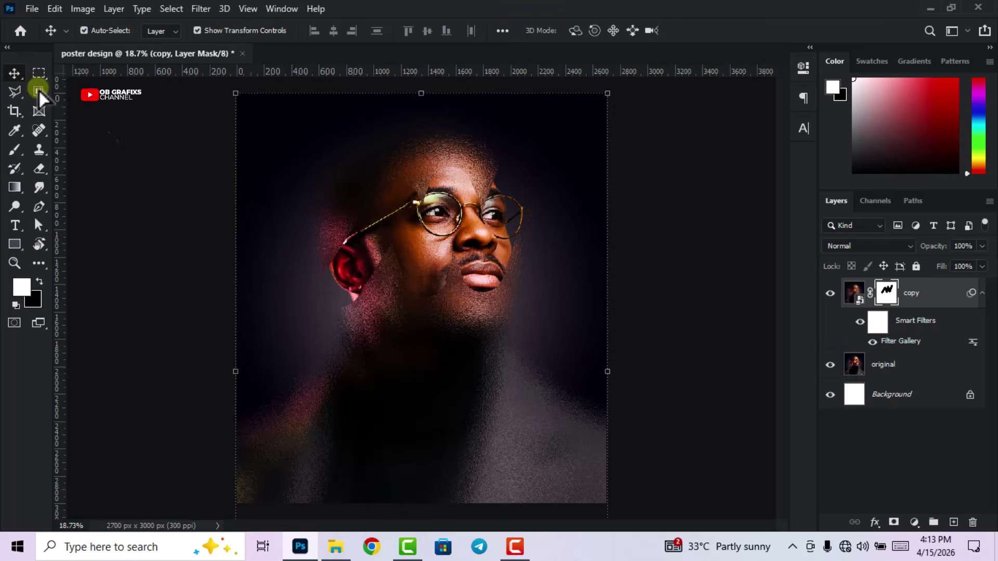
pyautogui.scroll(-2, 597, 263)
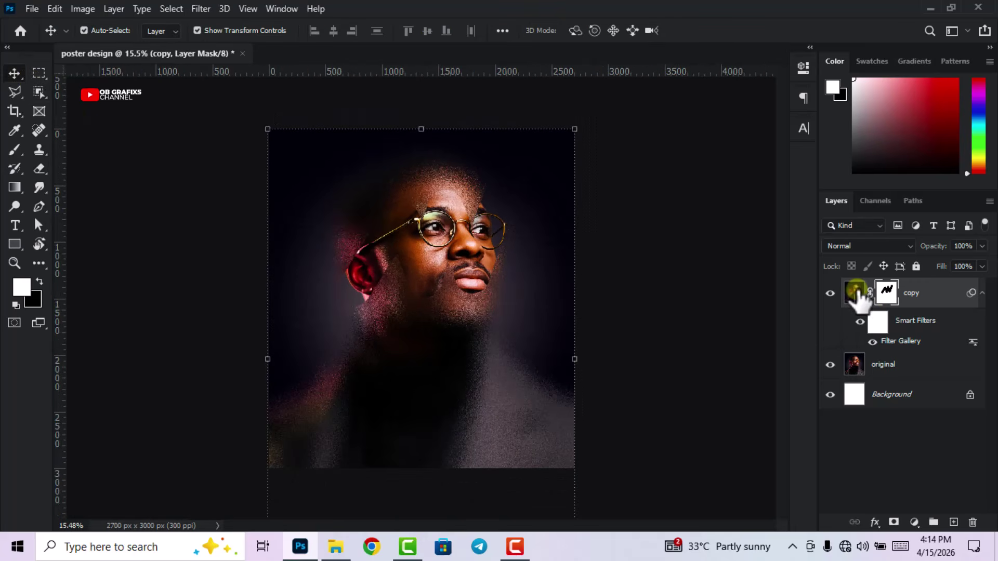
# Apply a midtones Color Balance of 0, -90, -28 to the "copy" layer's image rather than its mask.
pyautogui.click(854, 292)
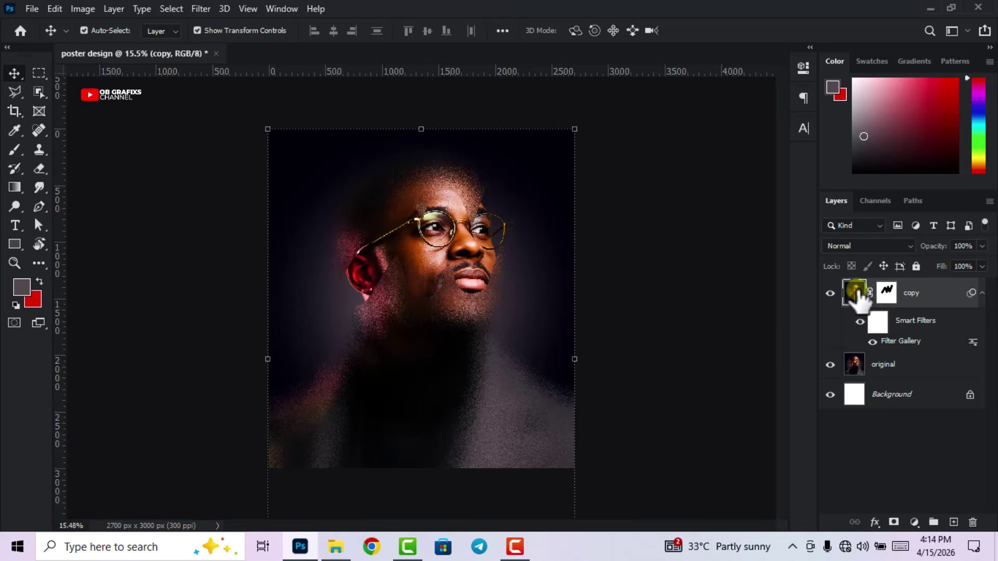
pyautogui.click(82, 9)
pyautogui.moveTo(105, 48)
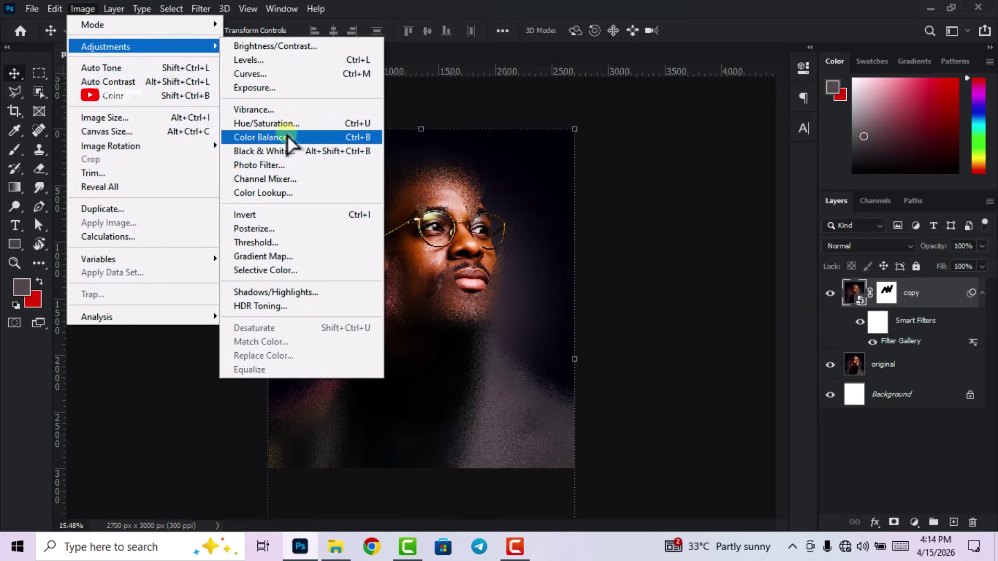
pyautogui.click(288, 137)
pyautogui.moveTo(557, 129); pyautogui.dragTo(574, 123)
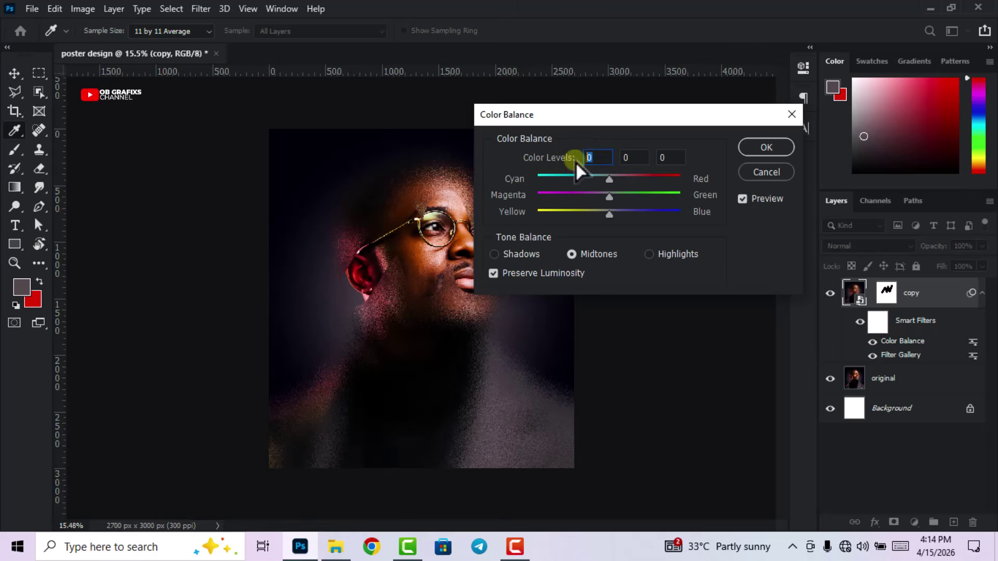
pyautogui.click(631, 157)
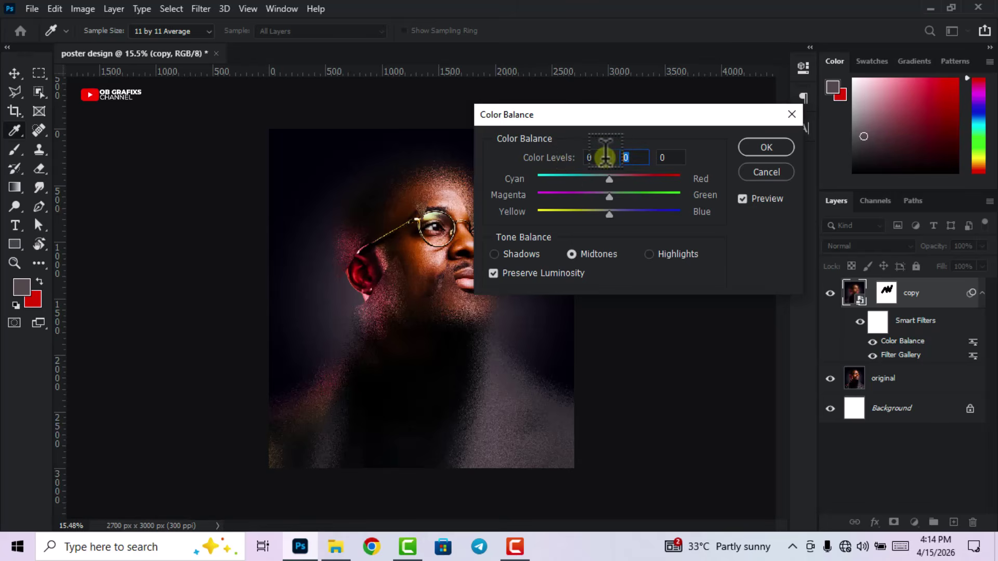
pyautogui.write('-9')
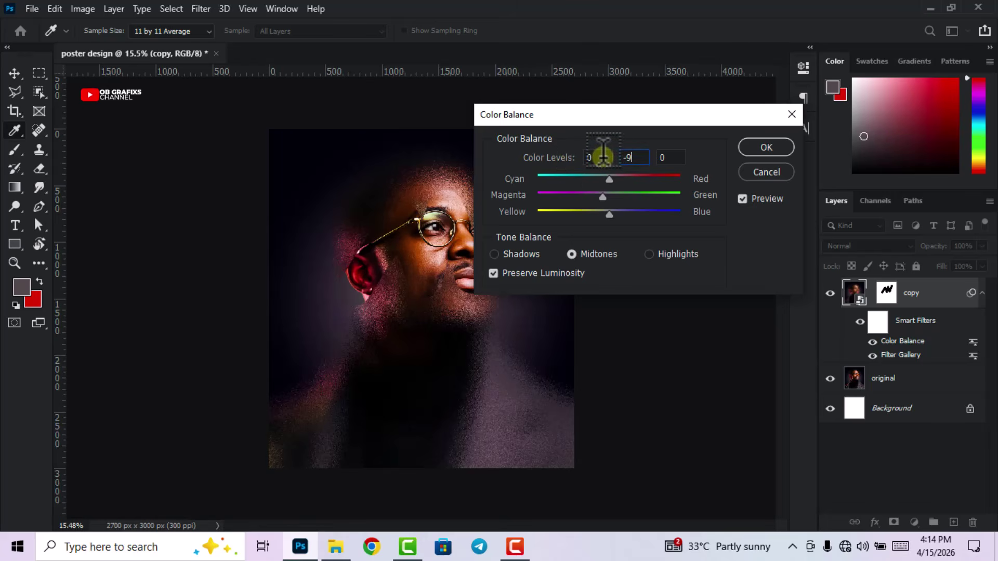
pyautogui.write('0')
pyautogui.click(669, 157)
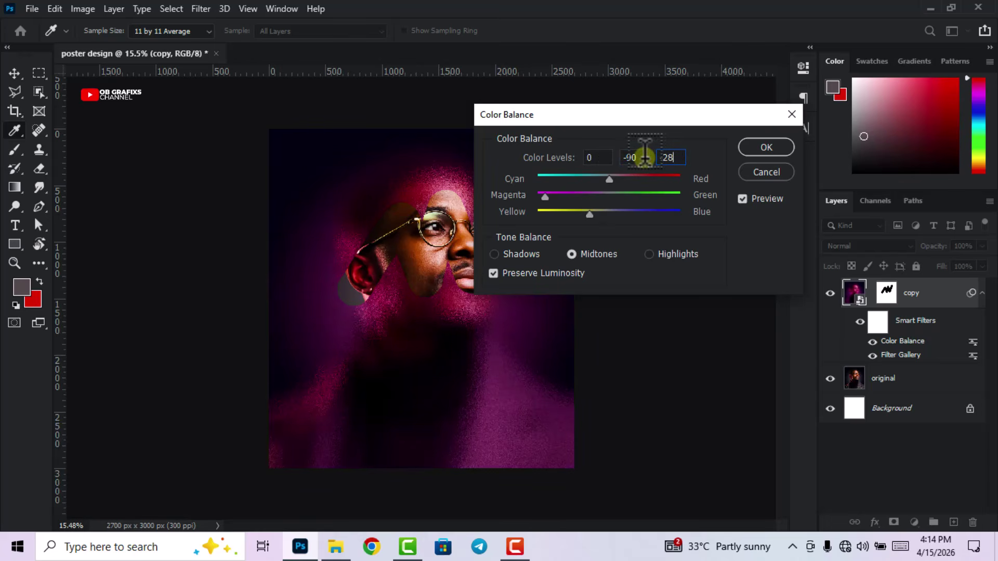
pyautogui.click(761, 148)
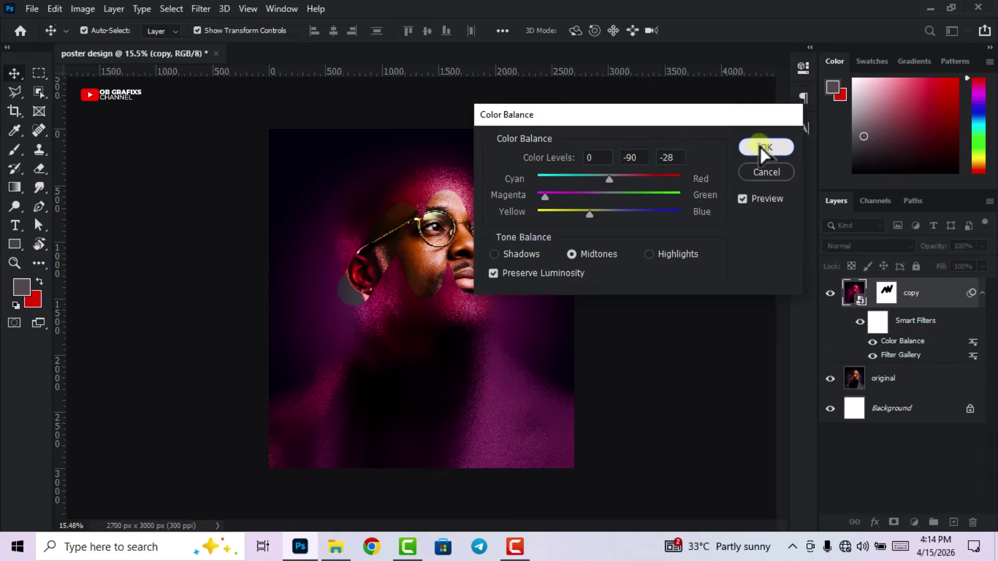
pyautogui.press('v')
pyautogui.click(649, 303)
pyautogui.scroll(-3, 638, 301)
pyautogui.scroll(3, 520, 318)
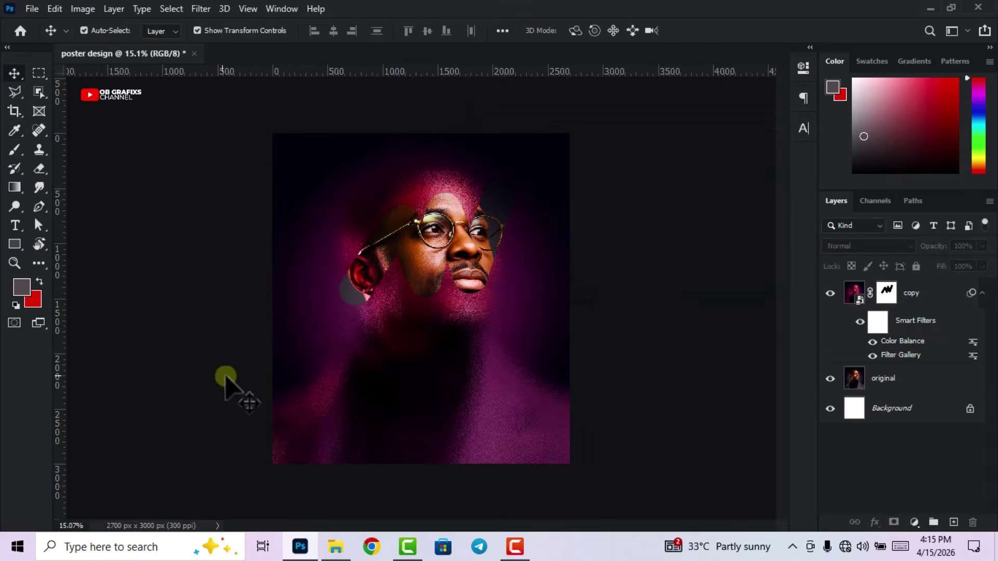
# Add the white Montserrat Black text "Build" over the subject's chest and enlarge it to about a third of the poster's width.
pyautogui.click(15, 225)
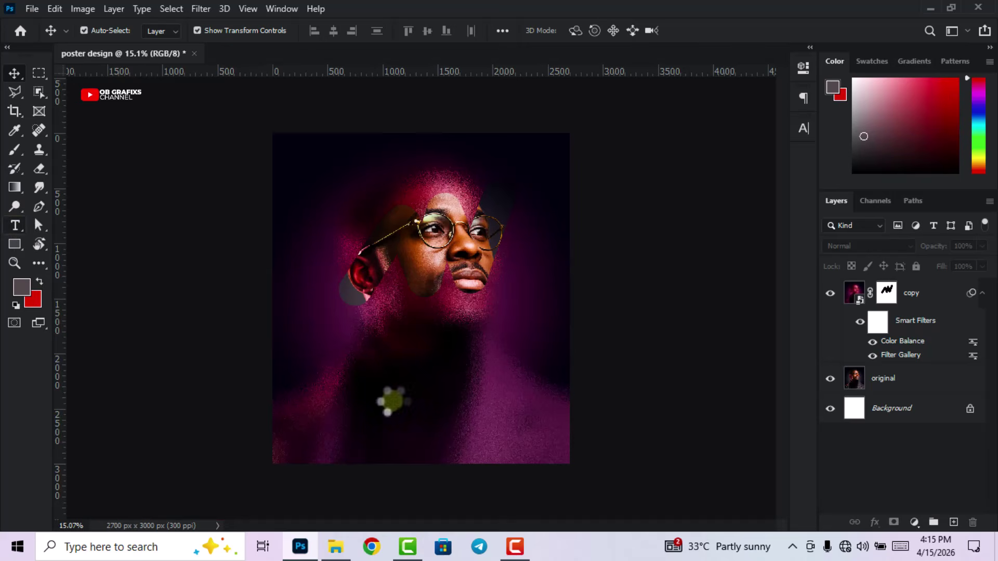
pyautogui.click(372, 388)
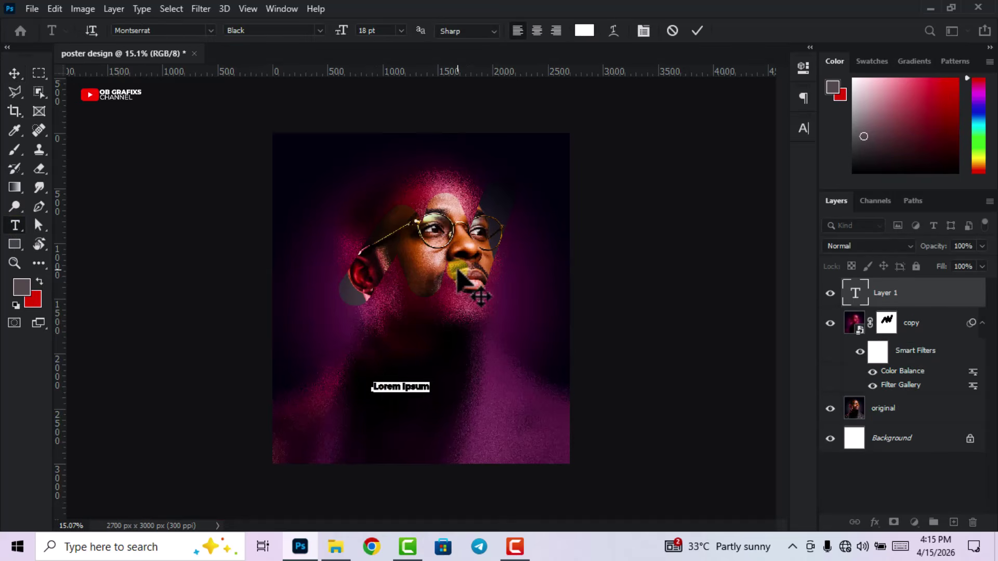
pyautogui.write('Build')
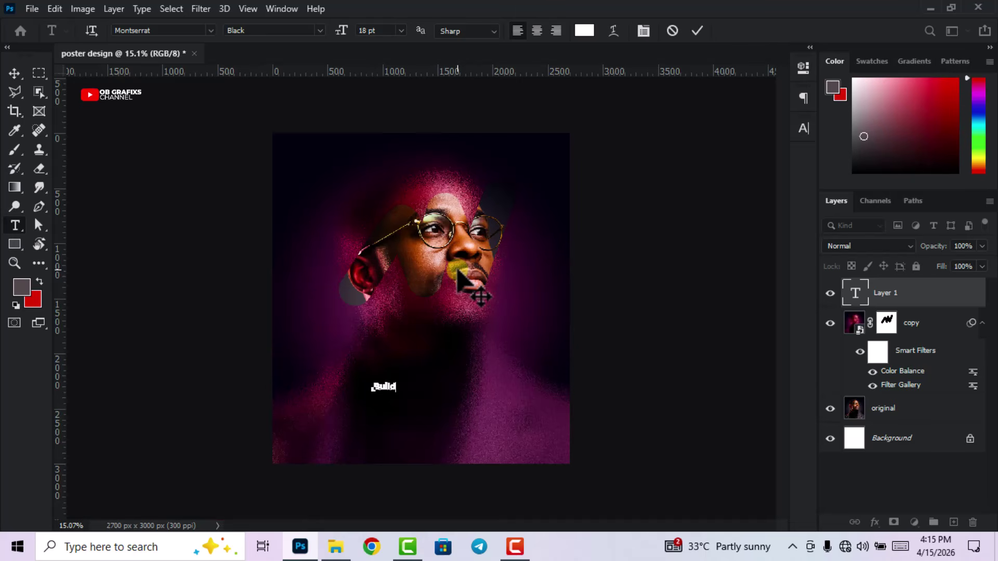
pyautogui.click(15, 74)
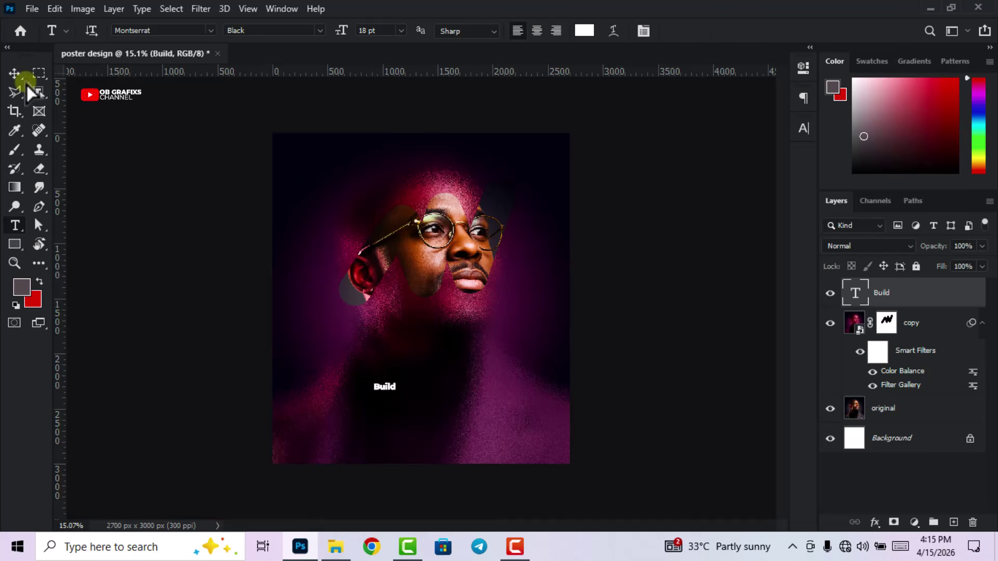
pyautogui.moveTo(397, 392); pyautogui.dragTo(472, 425)
pyautogui.click(723, 30)
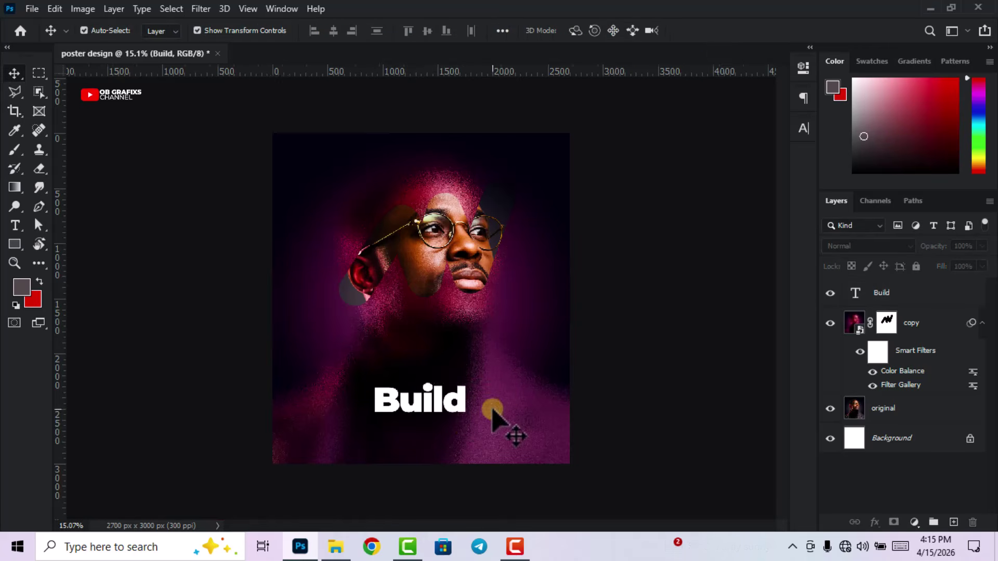
# Adjust the "Build" text's size and position, duplicate it directly beneath, and change the duplicate's wording to "Own life".
pyautogui.scroll(1, 483, 420)
pyautogui.moveTo(455, 437); pyautogui.dragTo(410, 446)
pyautogui.doubleClick(402, 401)
pyautogui.click(855, 295)
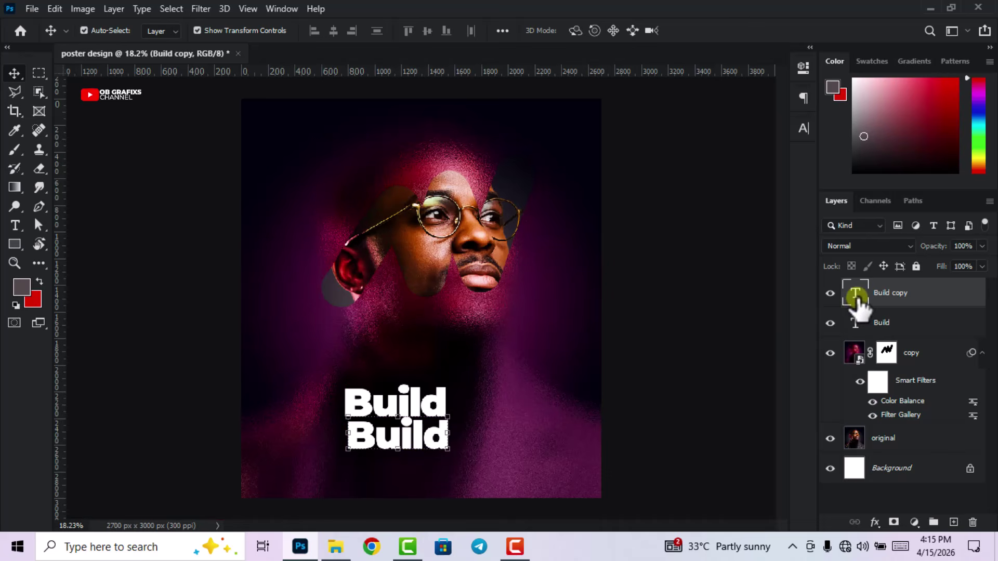
pyautogui.doubleClick(855, 295)
pyautogui.write('Own')
pyautogui.write('li')
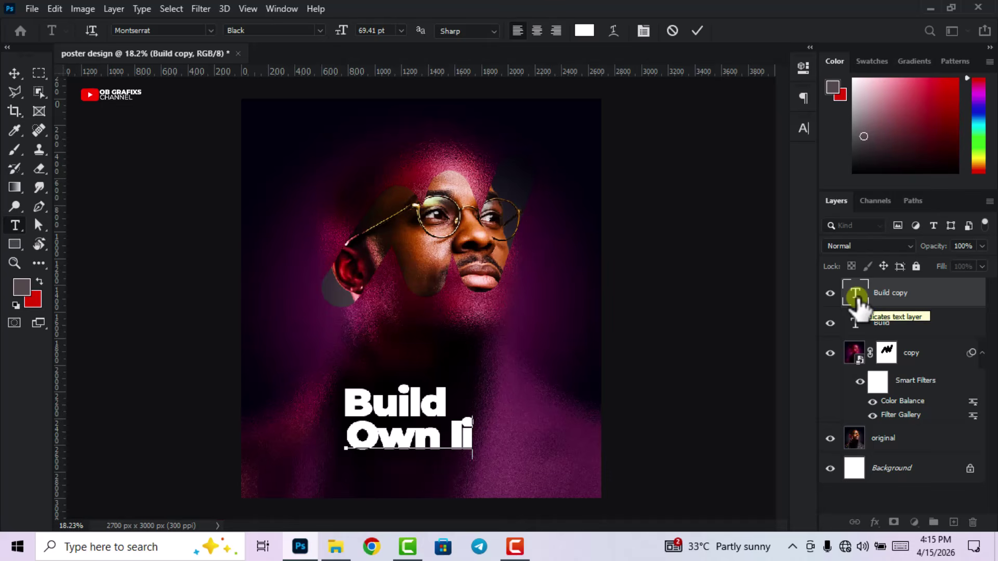
pyautogui.write('fe')
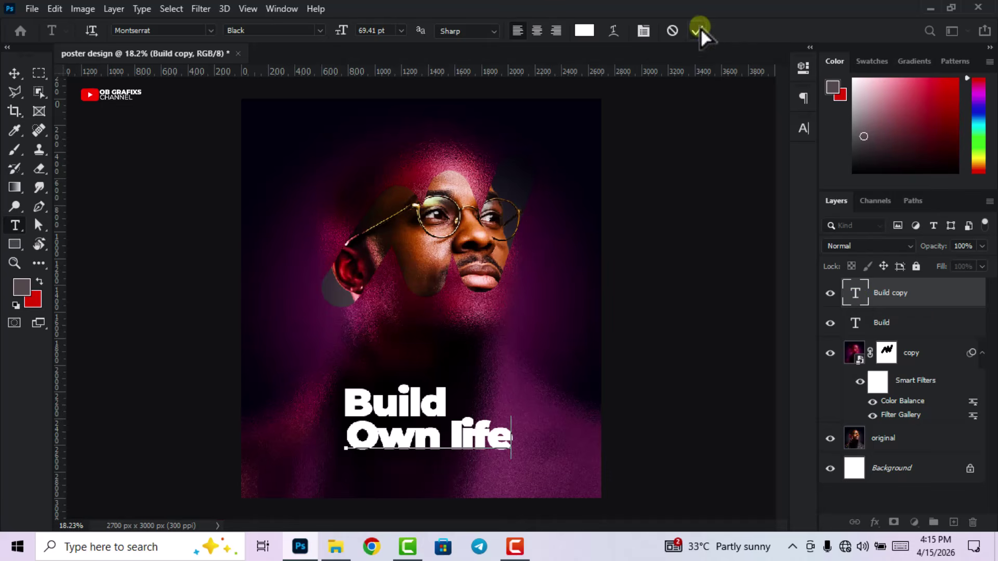
pyautogui.hotkey('ctrl', 'Return')
pyautogui.scroll(-1, 571, 327)
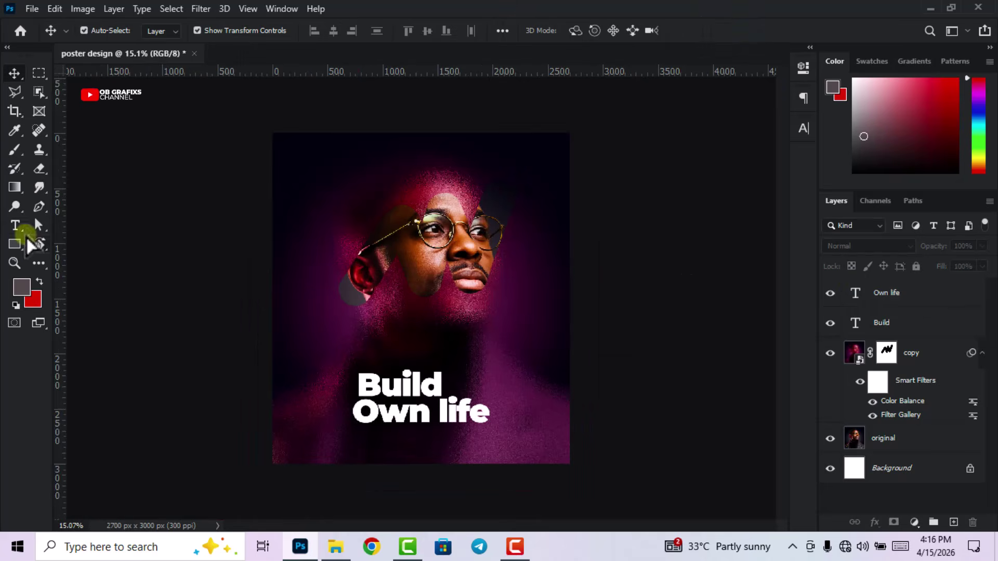
# Add a separate white text "your" in Montserrat Black at 18 pt over the portrait.
pyautogui.click(12, 229)
pyautogui.click(412, 270)
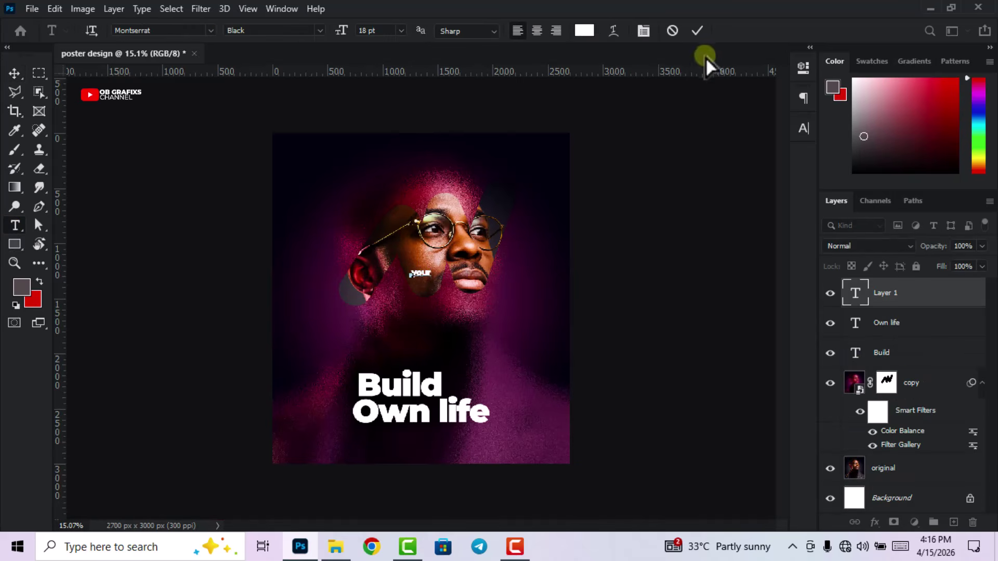
pyautogui.click(700, 30)
pyautogui.click(14, 73)
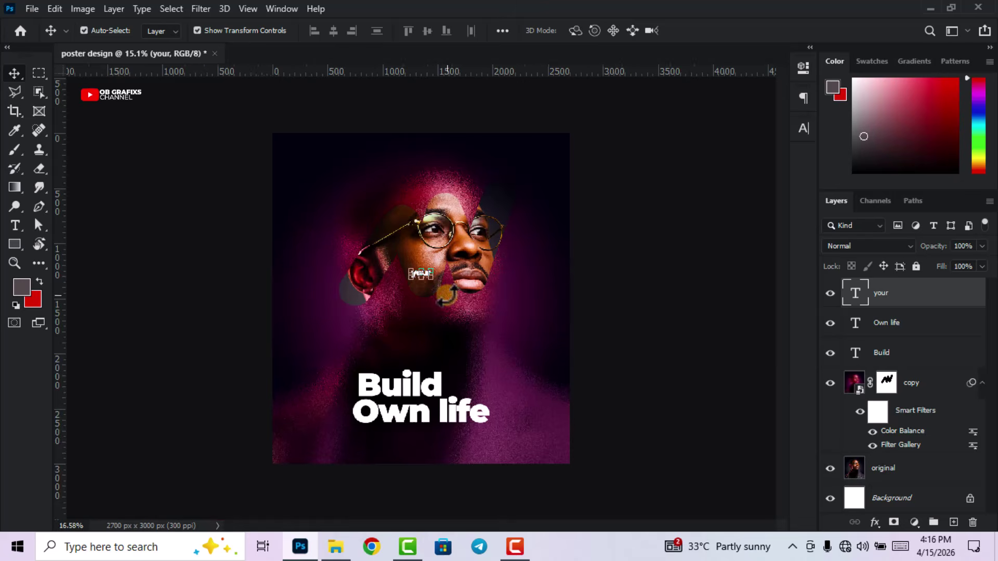
# Enlarge the "your" text to about 114% and place it directly after "Build" in the headline.
pyautogui.scroll(2, 434, 273)
pyautogui.hotkey('ctrl', 't')
pyautogui.moveTo(435, 257); pyautogui.dragTo(484, 434)
# Change the "your" text's font to Times New Roman Regular with faux italic.
pyautogui.doubleClick(855, 294)
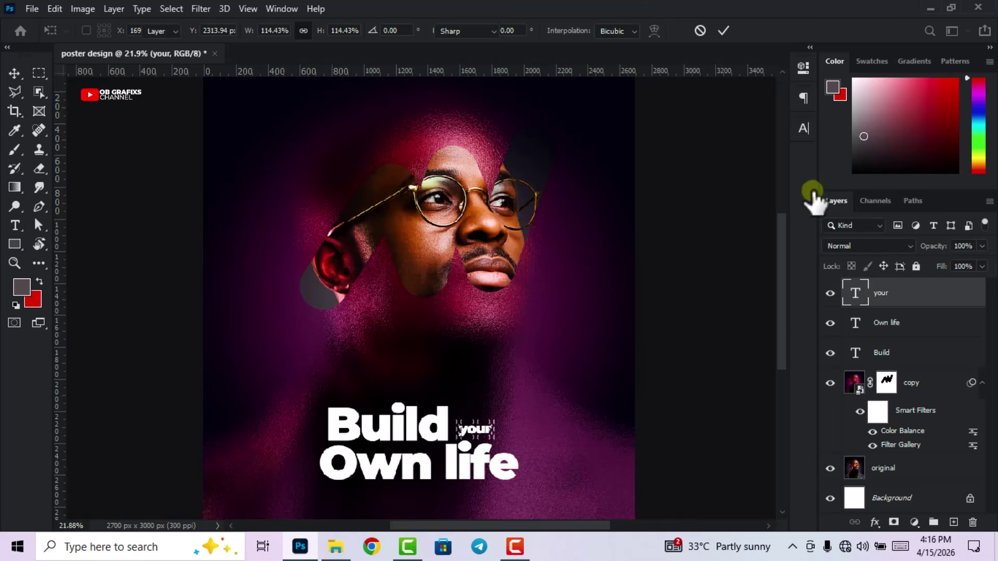
pyautogui.click(804, 130)
pyautogui.moveTo(740, 175); pyautogui.dragTo(721, 153)
pyautogui.click(695, 149)
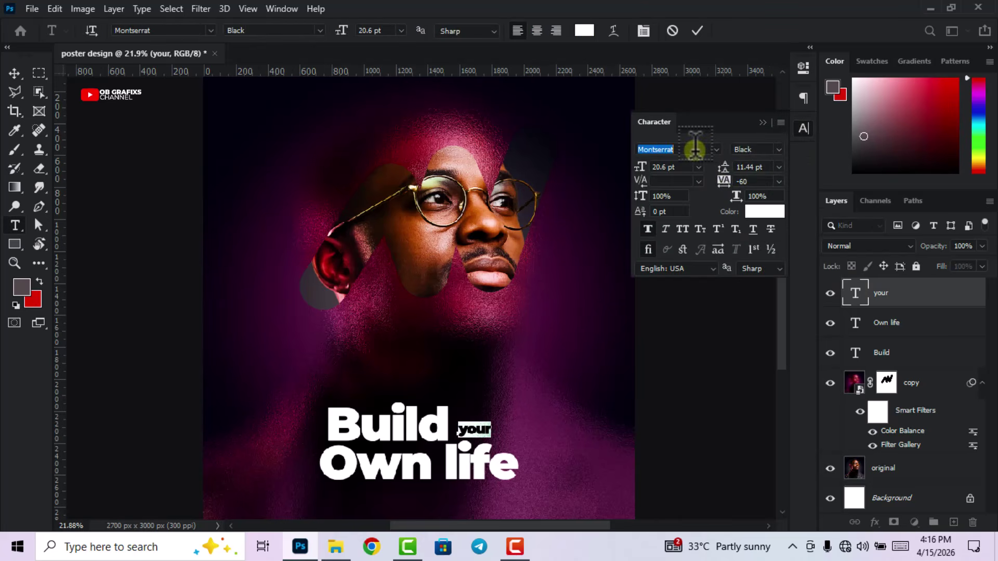
pyautogui.write('times')
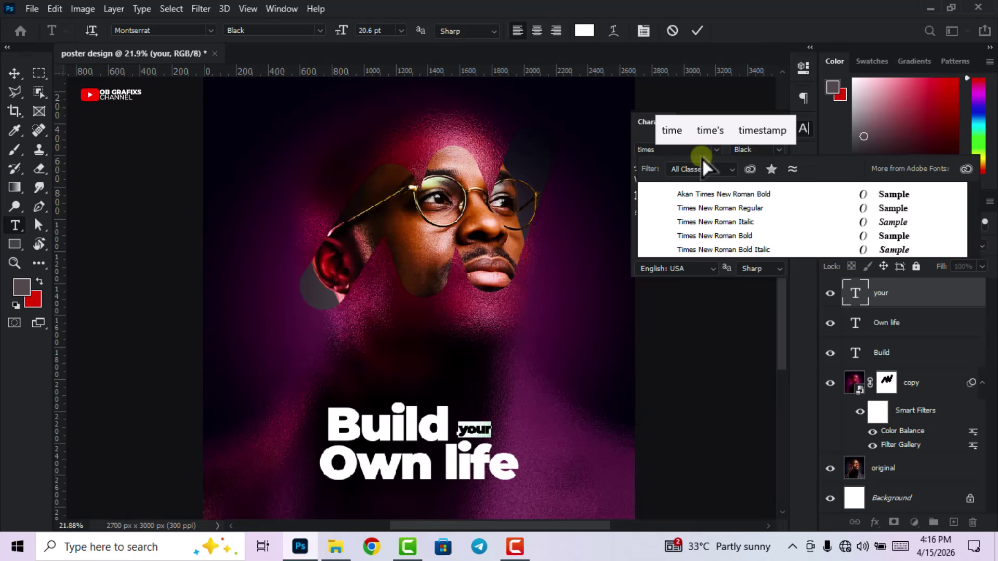
pyautogui.click(757, 210)
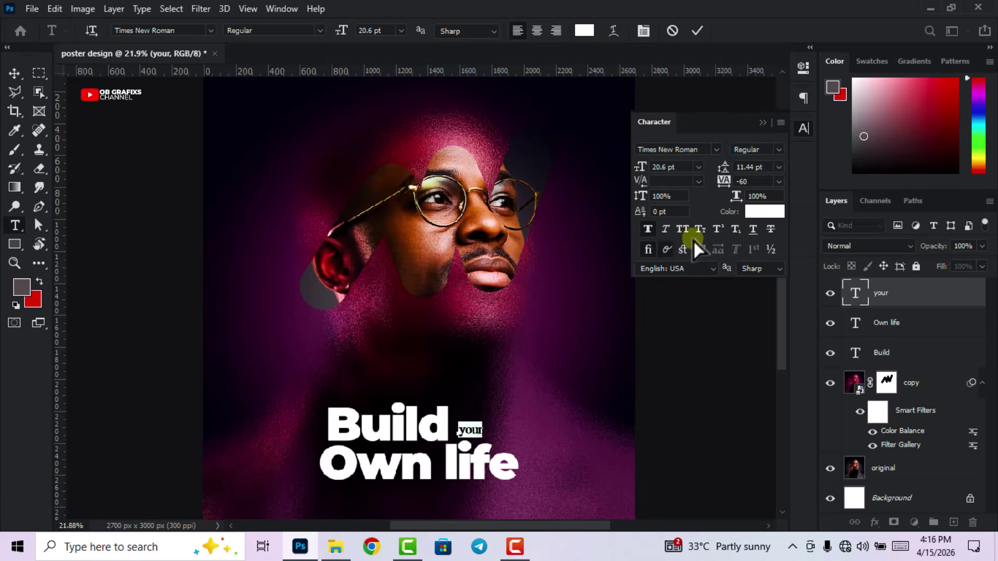
pyautogui.click(666, 228)
# Recolor the "your" text orange with hex ff9600.
pyautogui.click(763, 212)
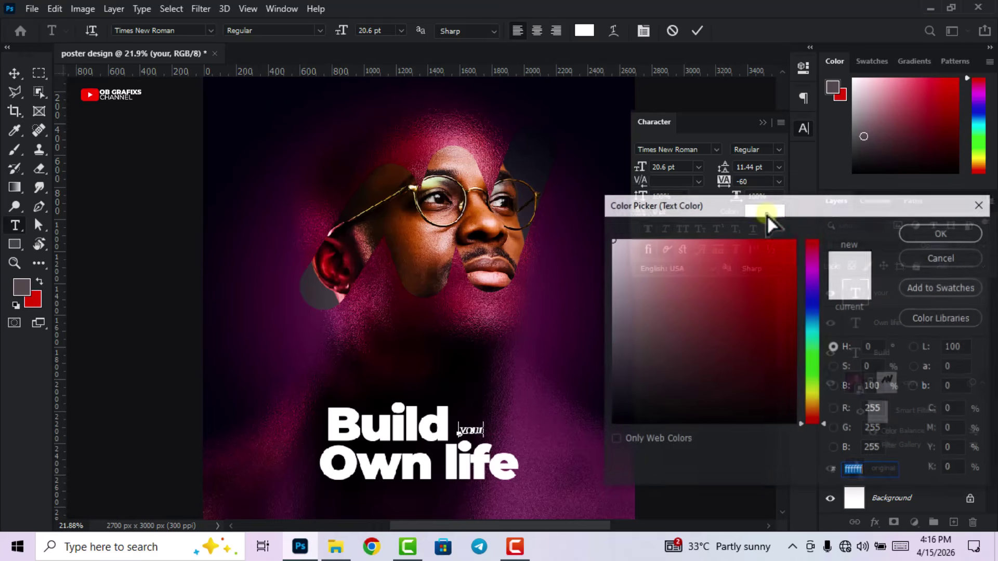
pyautogui.click(815, 406)
pyautogui.moveTo(793, 292); pyautogui.dragTo(837, 251)
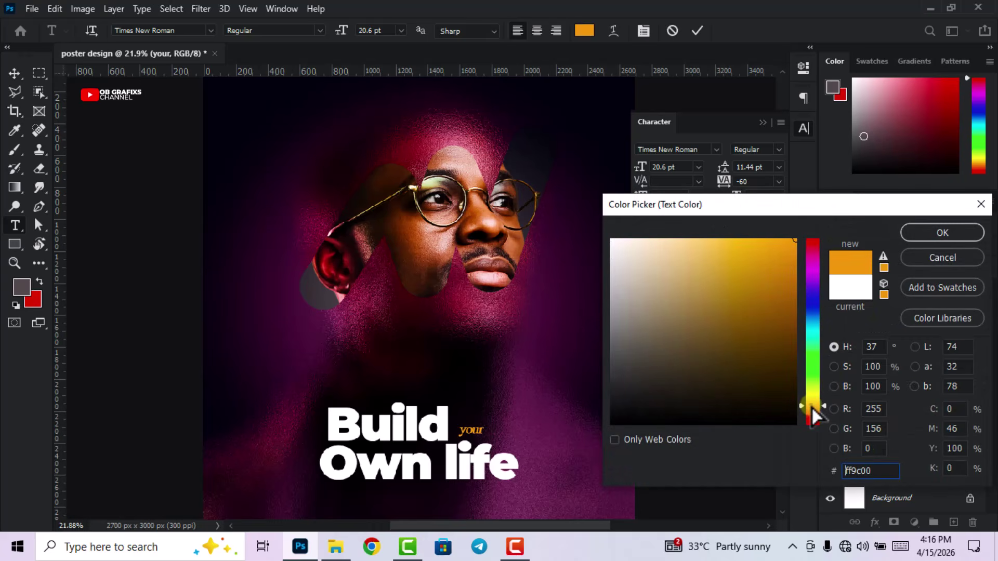
pyautogui.moveTo(812, 406); pyautogui.dragTo(811, 407)
pyautogui.doubleClick(843, 471)
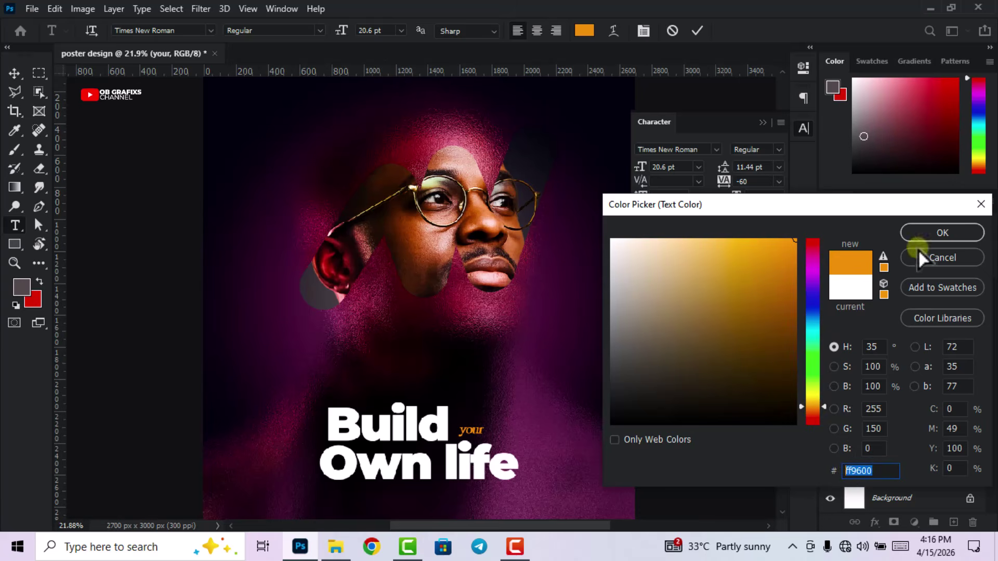
pyautogui.click(930, 237)
pyautogui.click(804, 130)
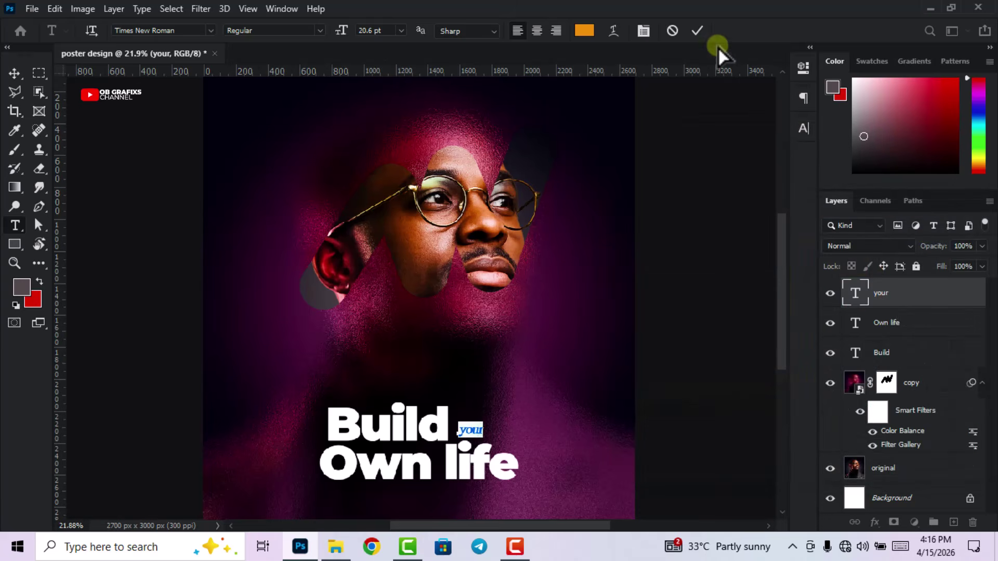
pyautogui.click(695, 32)
# Enlarge the orange "your" to about 31 pt so it fits beside "Build" above "life".
pyautogui.hotkey('ctrl', 't')
pyautogui.moveTo(472, 419); pyautogui.dragTo(476, 411)
pyautogui.press('Return')
# Duplicate the "your" text above the headline and change the duplicate's wording to "yourself".
pyautogui.moveTo(784, 295); pyautogui.dragTo(786, 322)
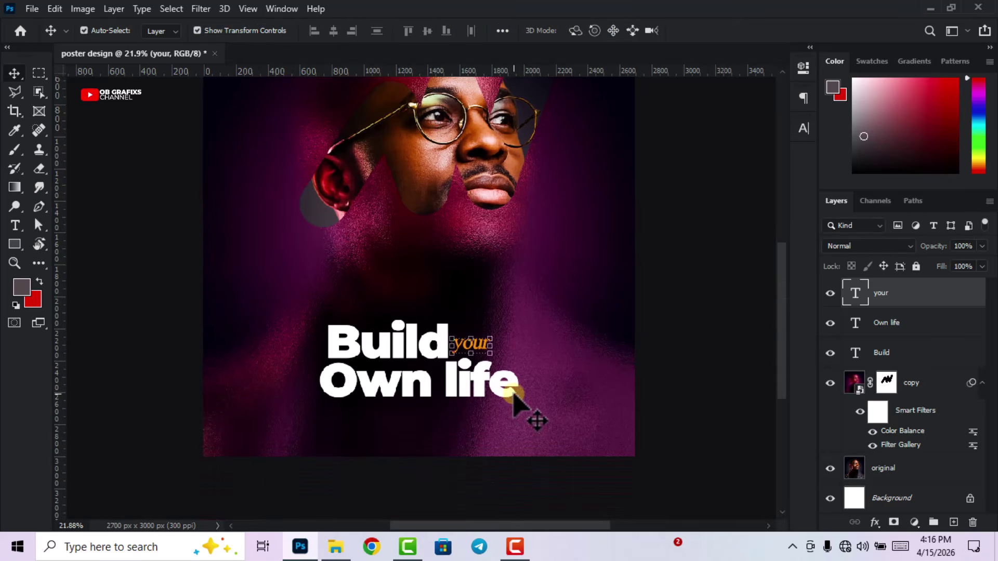
pyautogui.hotkey('ctrl', 'j')
pyautogui.moveTo(501, 348); pyautogui.dragTo(528, 266)
pyautogui.doubleClick(855, 294)
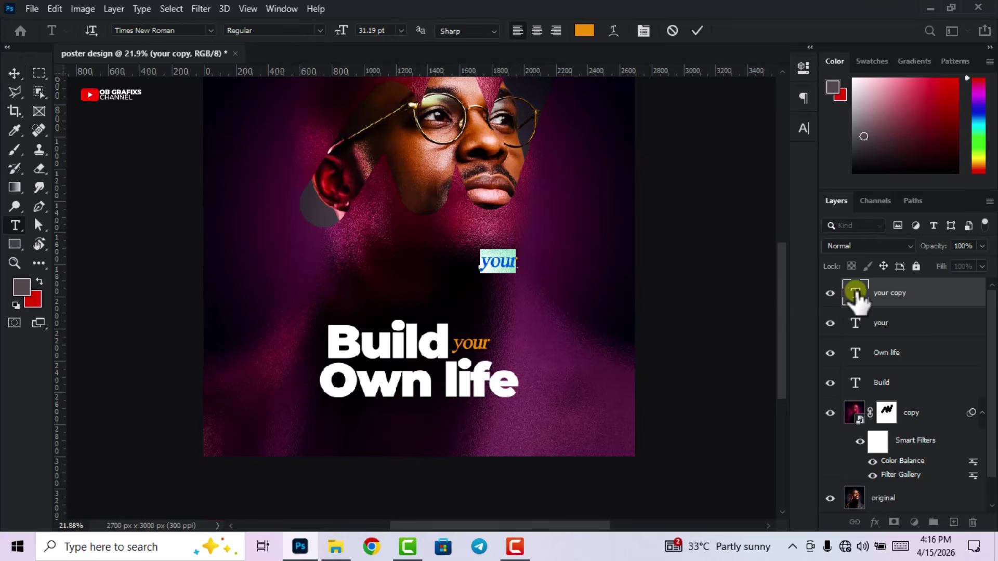
pyautogui.press('Right')
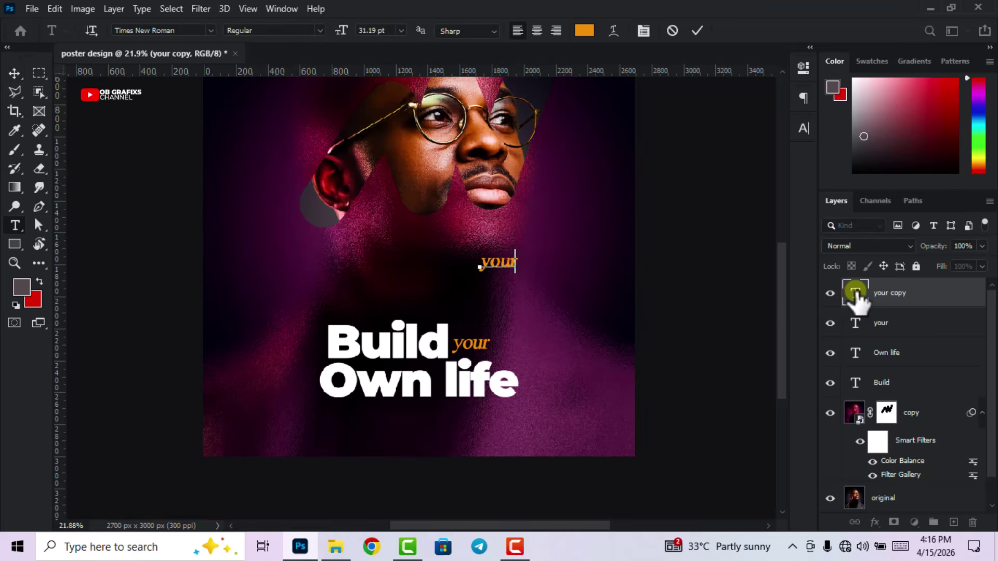
pyautogui.click(694, 30)
# Recolor "yourself" white (ffffff) and place it beneath "Own life", aligned with the start of that line.
pyautogui.doubleClick(855, 294)
pyautogui.click(585, 31)
pyautogui.moveTo(668, 265); pyautogui.dragTo(612, 239)
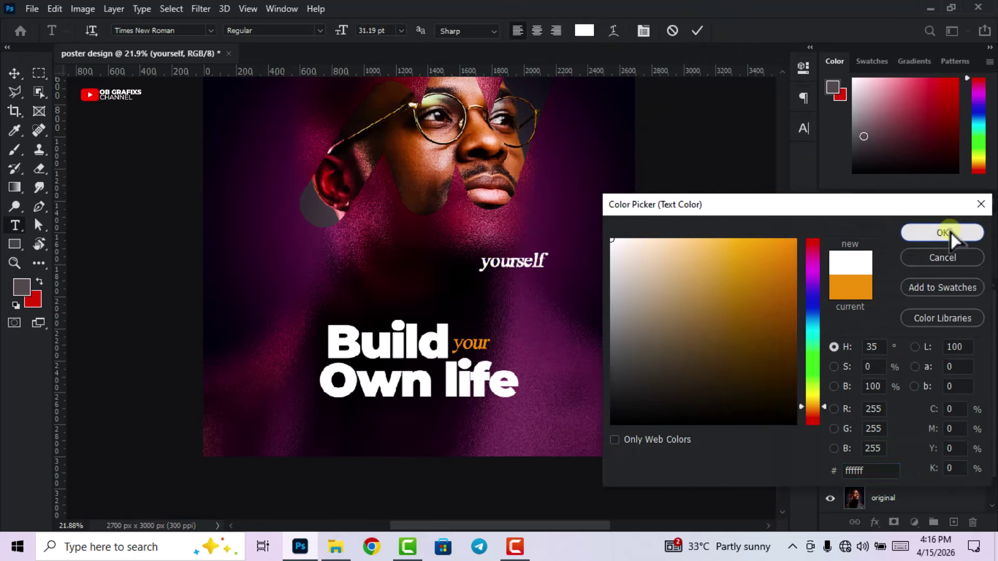
pyautogui.click(951, 238)
pyautogui.click(697, 30)
pyautogui.press('v')
pyautogui.moveTo(516, 271); pyautogui.dragTo(363, 412)
# Select the four headline text layers together, scale them to about 93% and reposition them over the subject's chest.
pyautogui.click(502, 394)
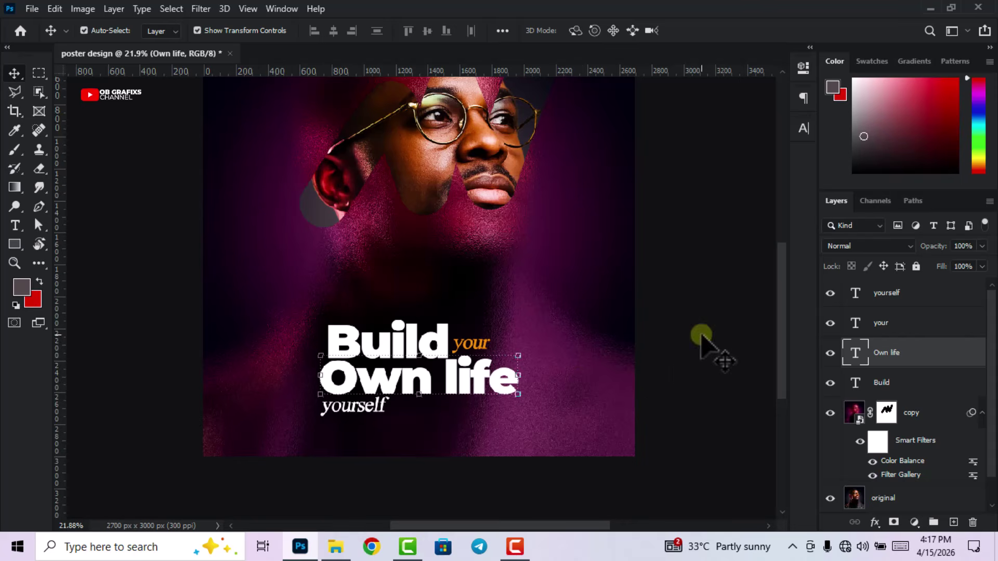
pyautogui.keyDown('shift'); pyautogui.click(913, 389); pyautogui.keyUp('shift')
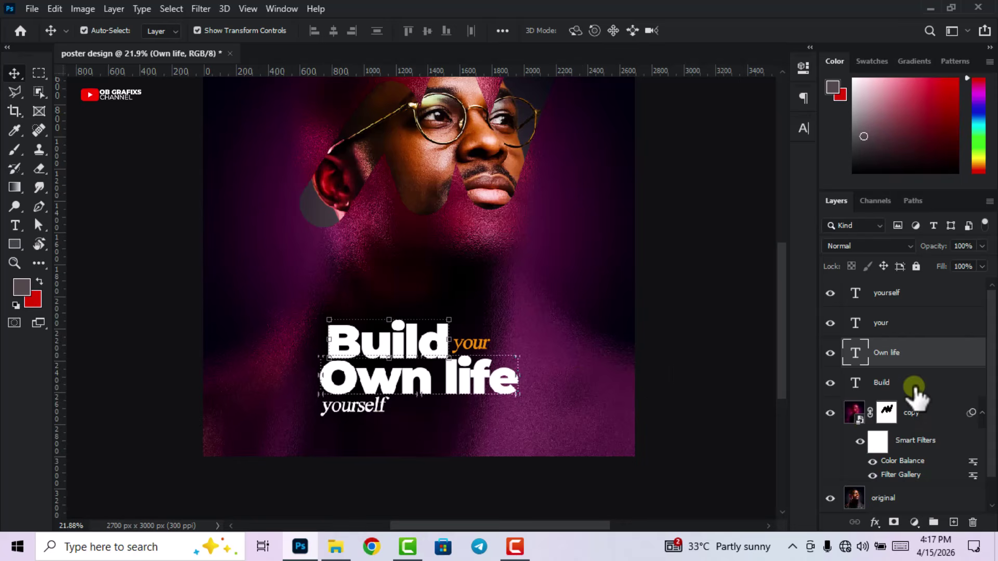
pyautogui.keyDown('shift'); pyautogui.click(897, 293); pyautogui.keyUp('shift')
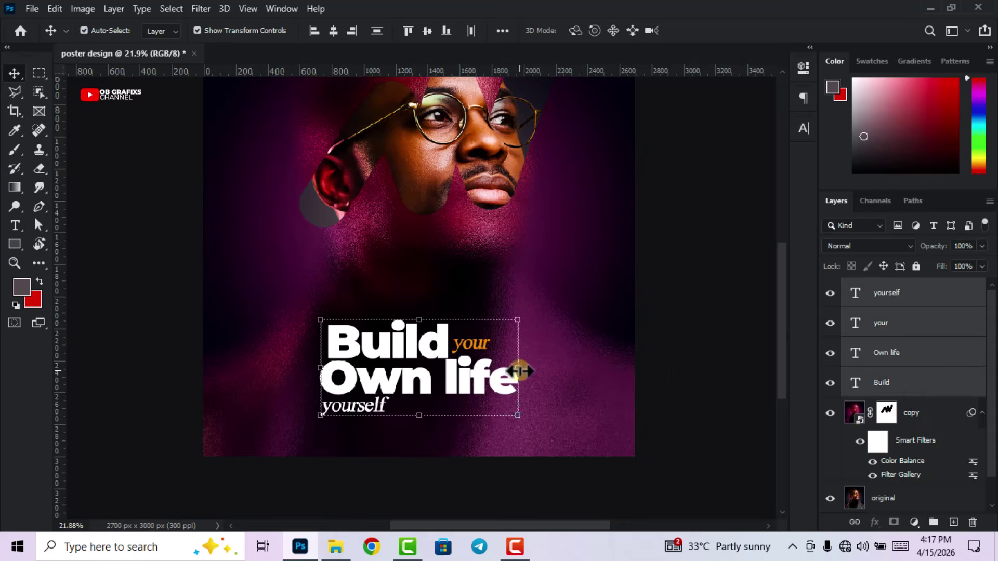
pyautogui.moveTo(520, 371); pyautogui.dragTo(507, 371)
pyautogui.scroll(-2, 455, 416)
pyautogui.moveTo(441, 429); pyautogui.dragTo(448, 414)
pyautogui.scroll(-1, 454, 371)
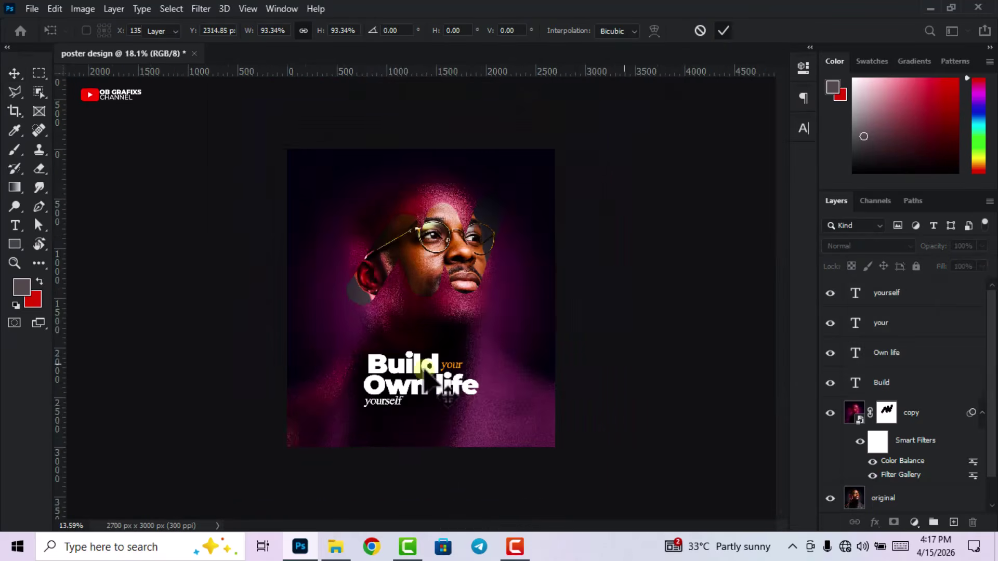
pyautogui.press('Return')
# Add a wide Lorem ipsum paragraph text box beneath the headline and color its text white (ffffff).
pyautogui.scroll(2, 455, 368)
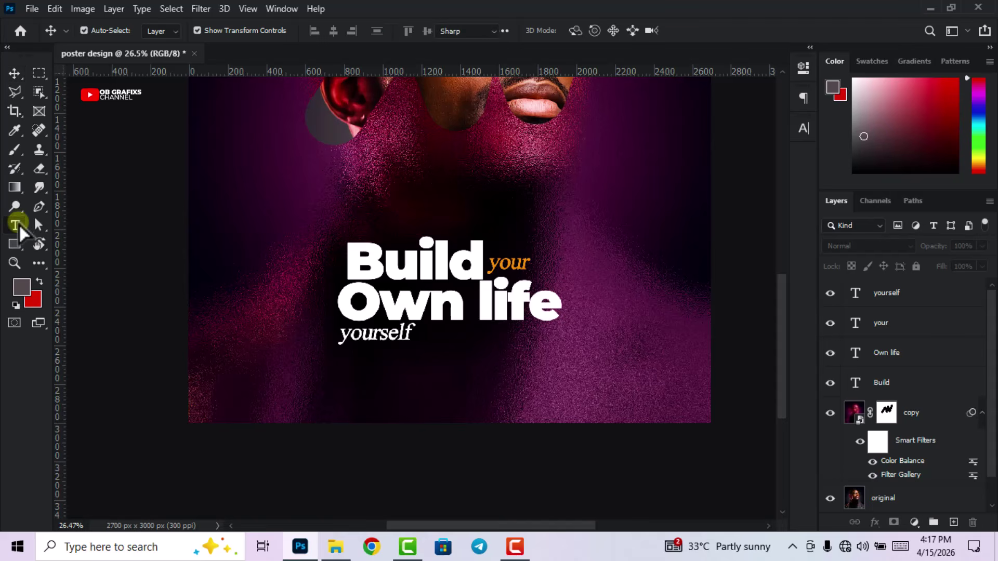
pyautogui.click(15, 225)
pyautogui.moveTo(314, 369); pyautogui.dragTo(658, 393)
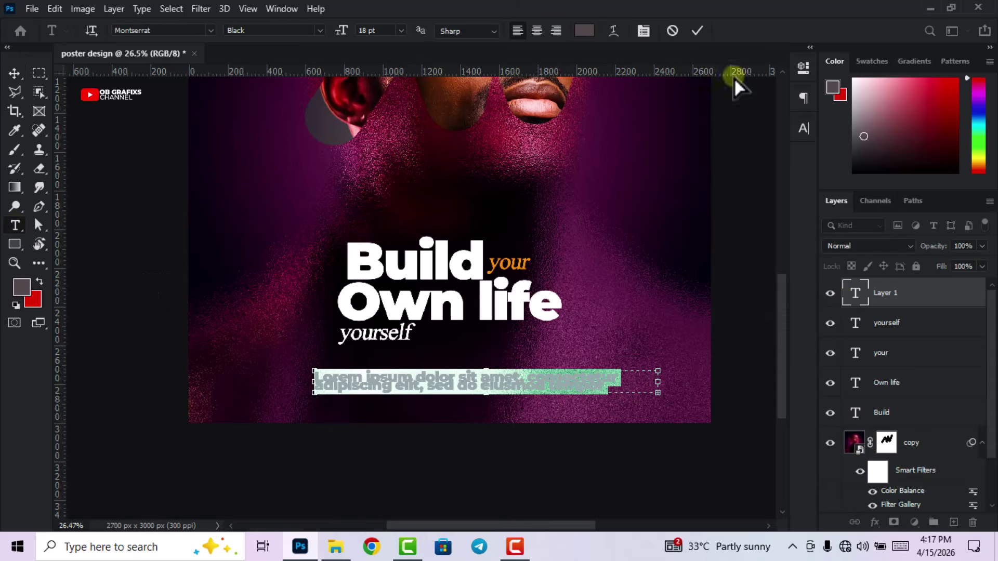
pyautogui.click(584, 30)
pyautogui.click(650, 278)
pyautogui.click(614, 241)
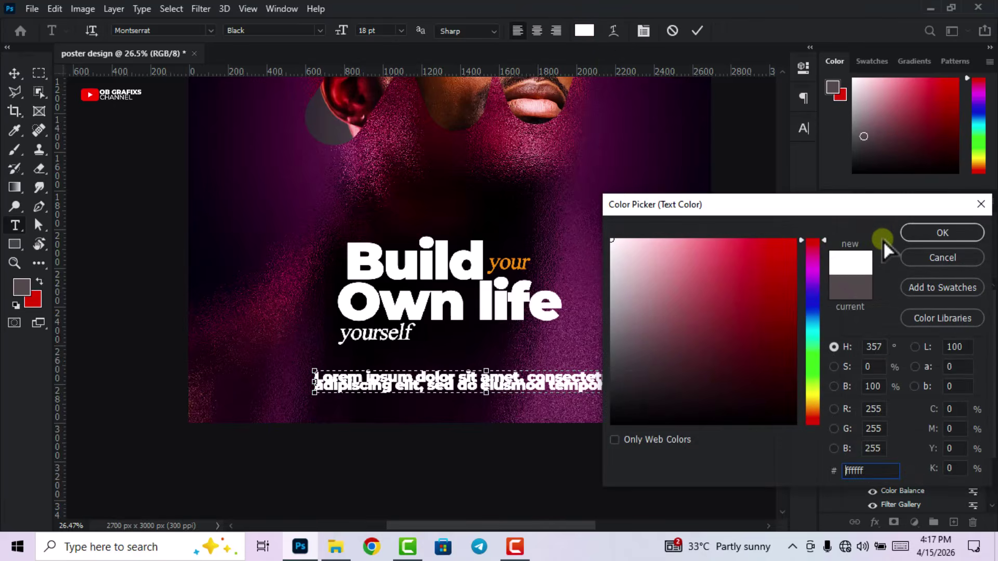
pyautogui.press('Return')
# Remove faux bold from the Lorem ipsum paragraph and set it to Montserrat Regular at 8 pt.
pyautogui.click(802, 136)
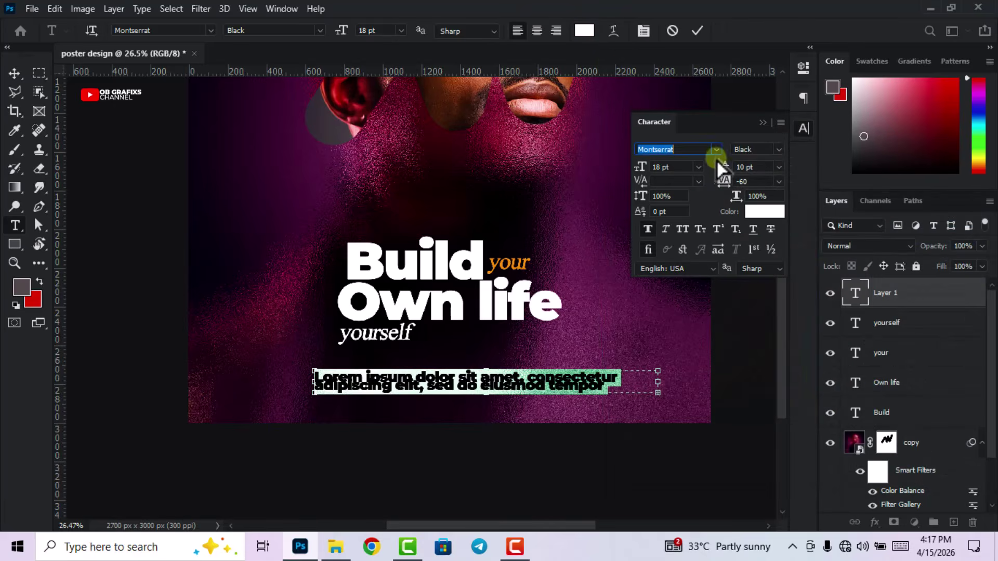
pyautogui.click(646, 227)
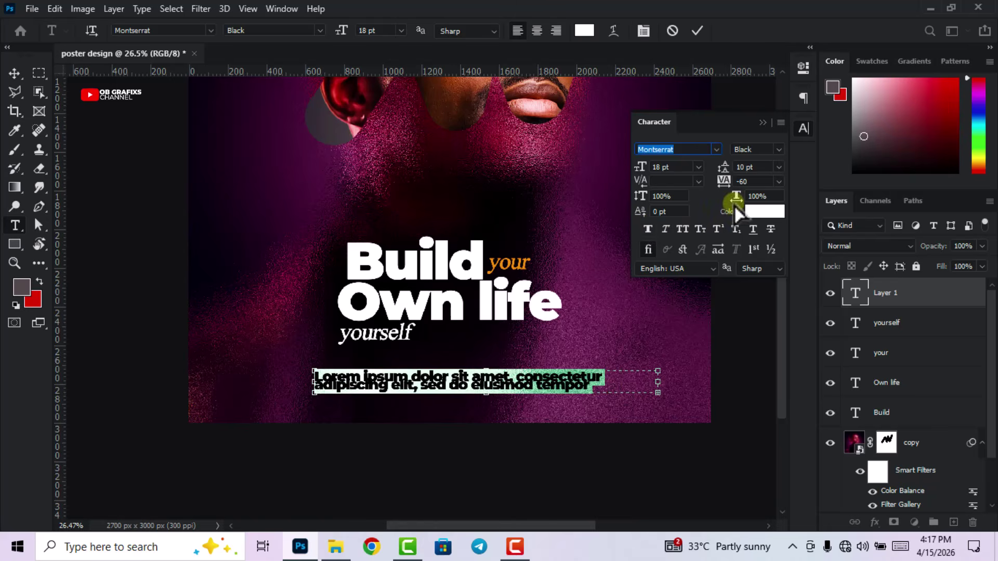
pyautogui.click(778, 150)
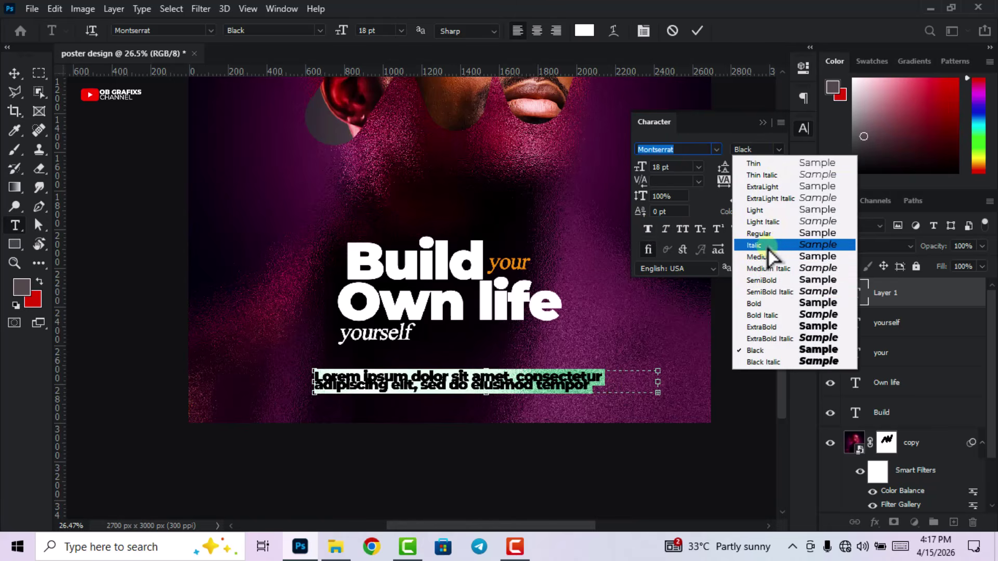
pyautogui.click(763, 234)
pyautogui.doubleClick(659, 166)
pyautogui.write('10')
pyautogui.press('Return')
pyautogui.write('8')
pyautogui.press('Return')
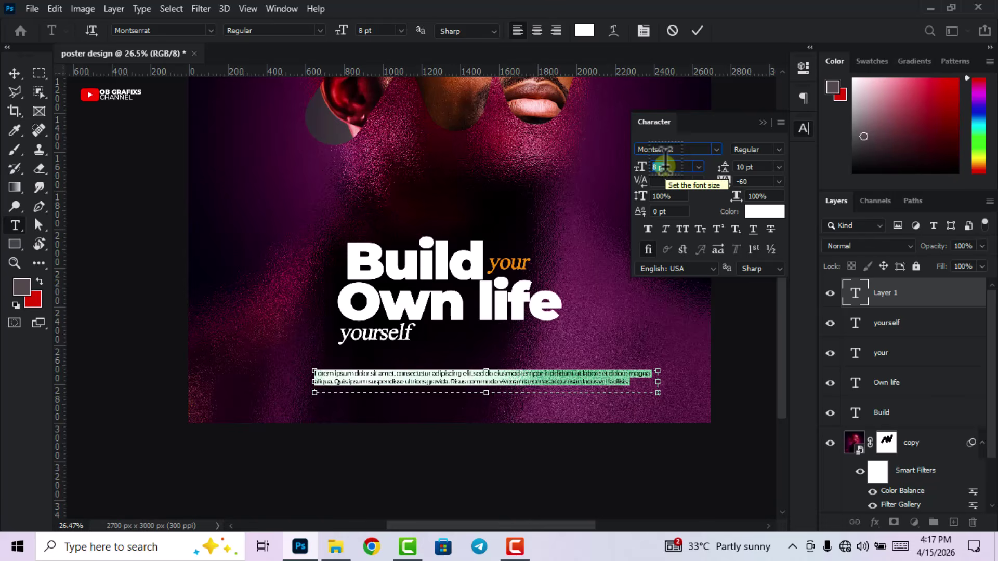
# Set the Lorem ipsum paragraph's tracking to 0 and its weight to Medium.
pyautogui.doubleClick(747, 179)
pyautogui.write('0')
pyautogui.press('Return')
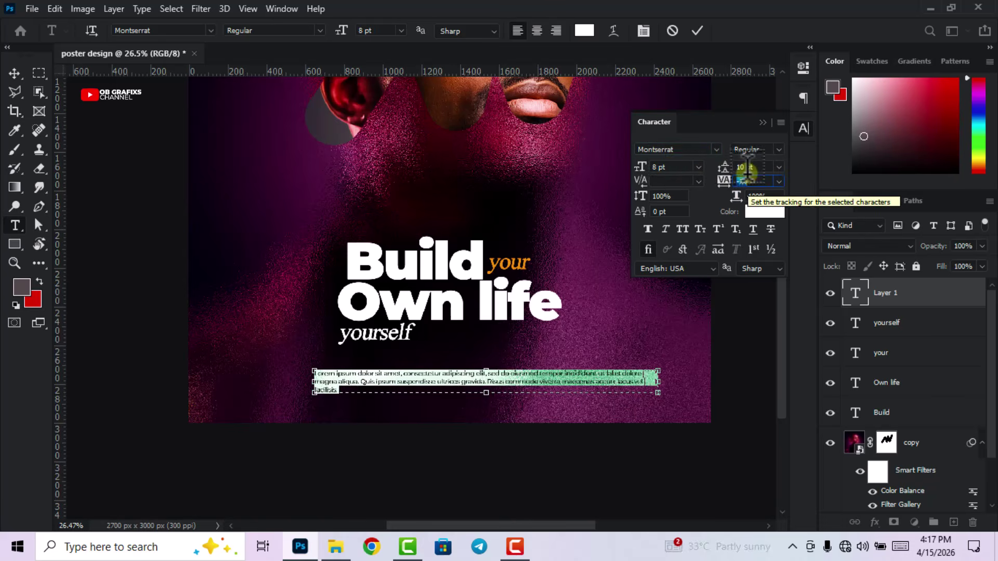
pyautogui.click(698, 31)
pyautogui.press('v')
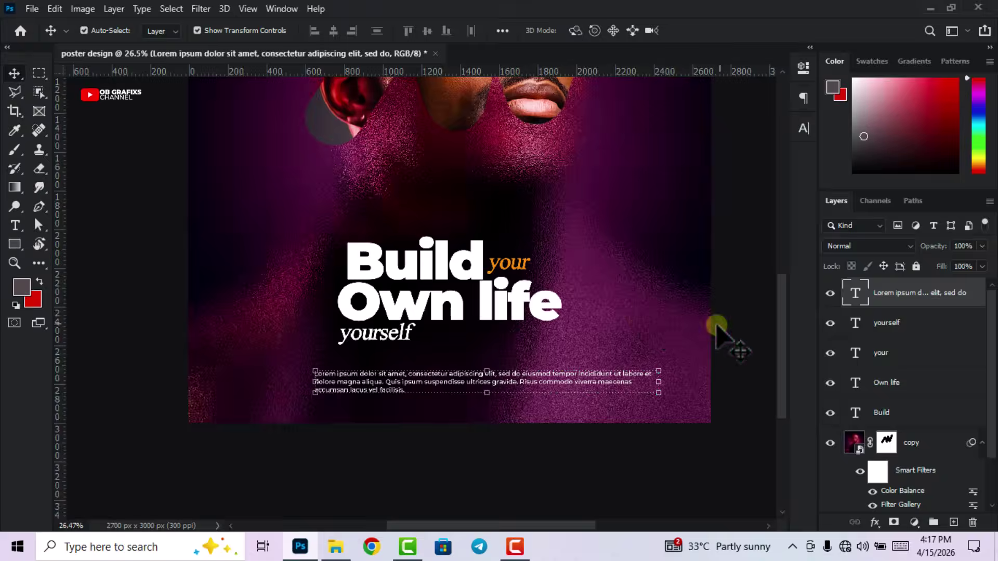
# Center-align the Lorem ipsum paragraph and narrow its text box to about 1412 px wide.
pyautogui.doubleClick(841, 294)
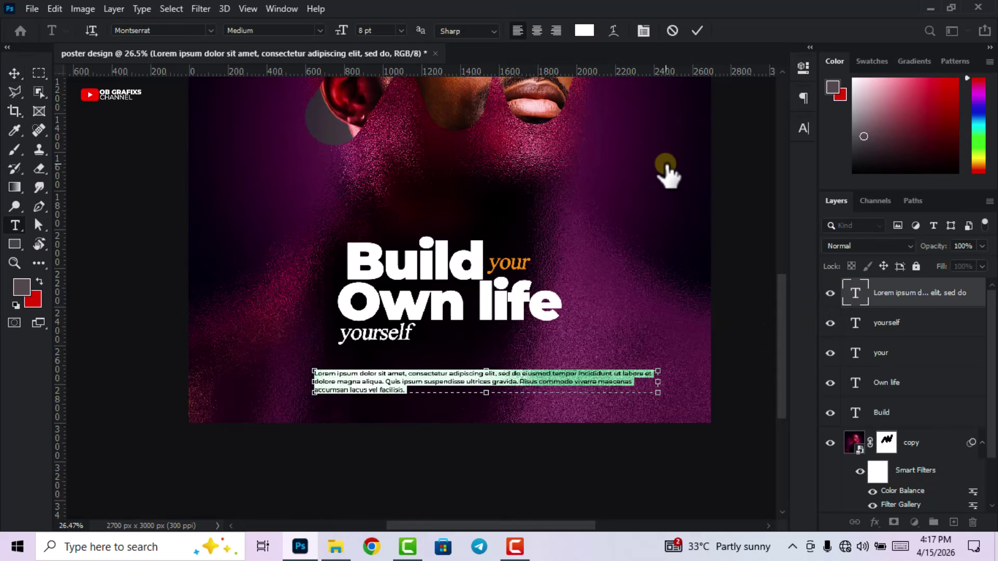
pyautogui.click(537, 31)
pyautogui.moveTo(658, 382); pyautogui.dragTo(589, 381)
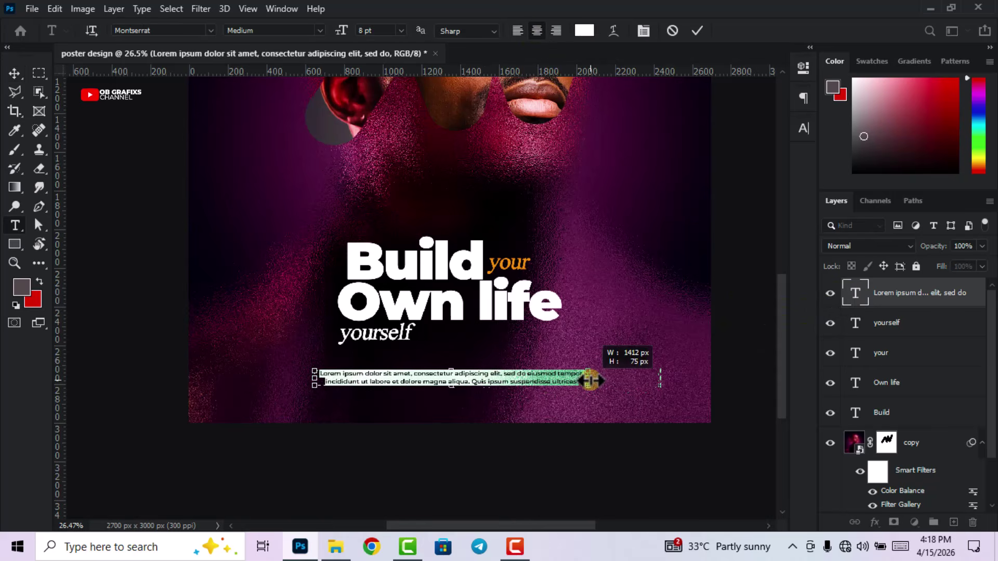
pyautogui.click(697, 31)
pyautogui.click(15, 73)
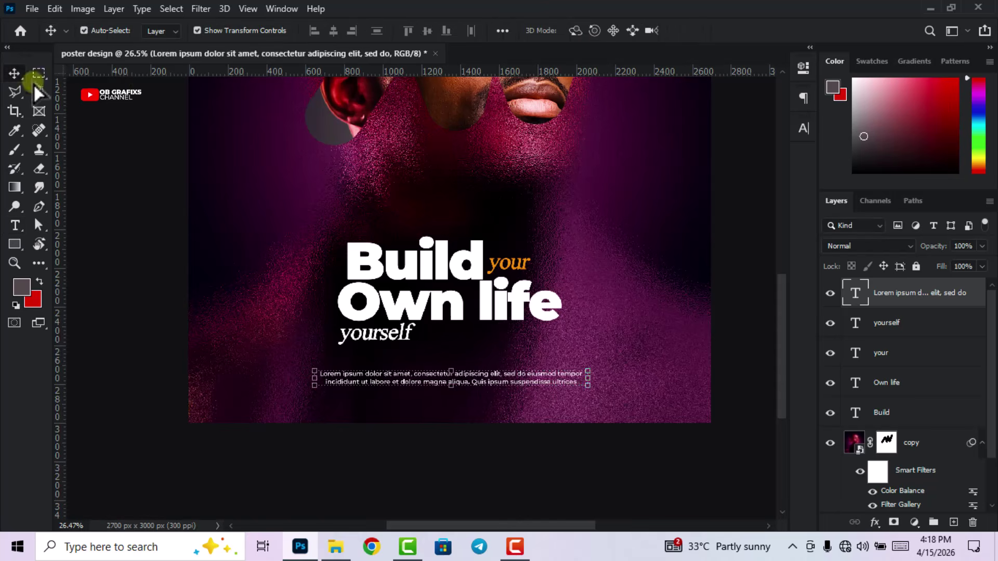
# Move the Lorem ipsum paragraph slightly upward so it sits closer beneath the headline.
pyautogui.hotkey('ctrl', '0')
pyautogui.moveTo(449, 469); pyautogui.dragTo(447, 464)
pyautogui.click(652, 295)
pyautogui.scroll(-2, 653, 296)
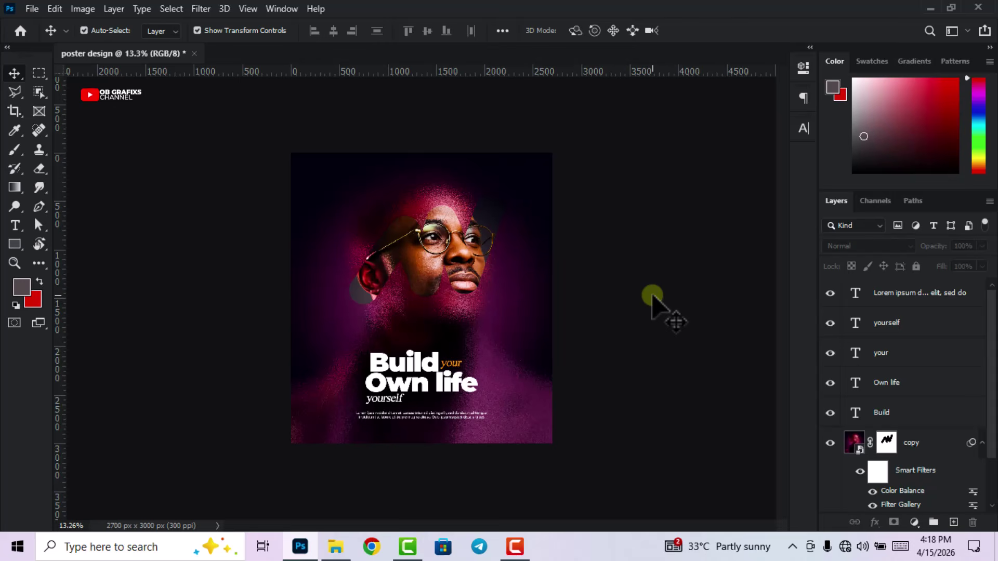
# Group all five text layers, from "Build" to the Lorem ipsum paragraph.
pyautogui.click(900, 414)
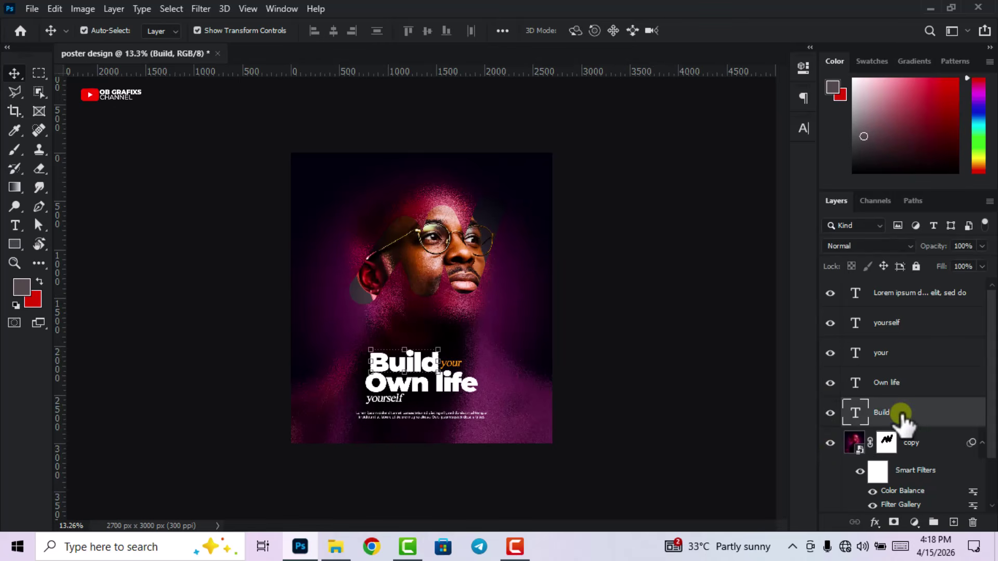
pyautogui.keyDown('shift'); pyautogui.click(938, 295); pyautogui.keyUp('shift')
pyautogui.moveTo(943, 426); pyautogui.dragTo(933, 522)
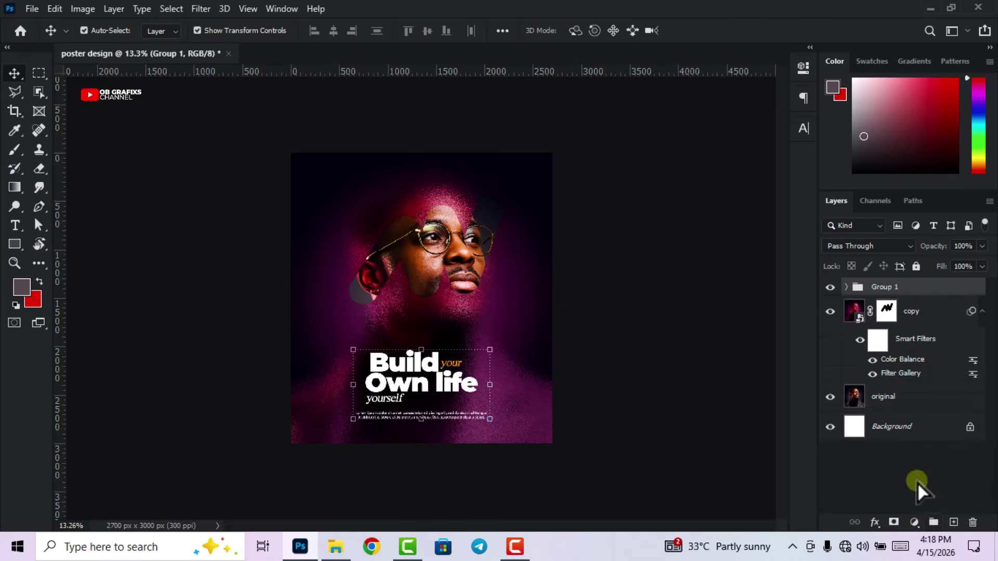
# Collapse the "copy" layer's smart filters and group it with the "original" layer.
pyautogui.click(977, 311)
pyautogui.click(923, 344)
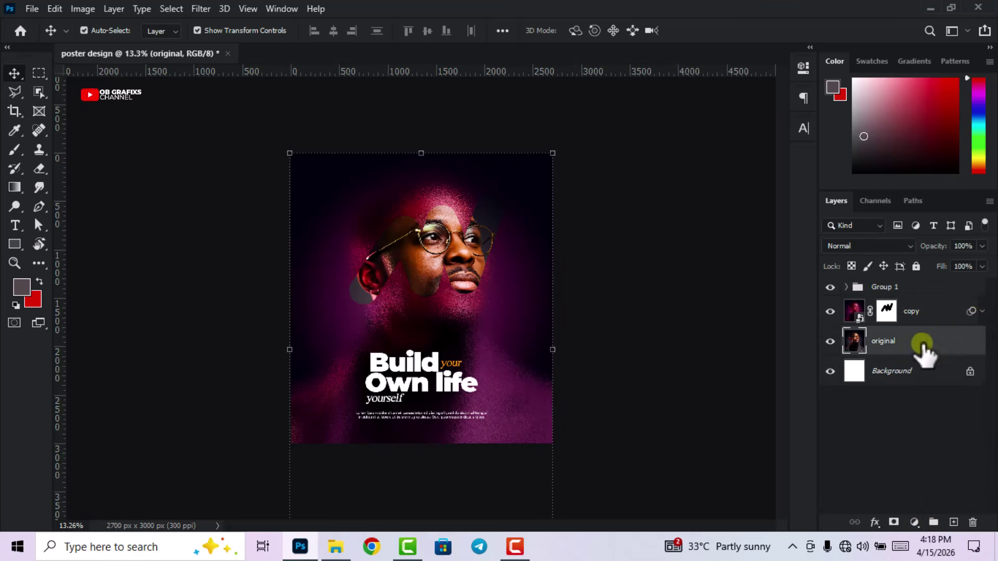
pyautogui.keyDown('shift'); pyautogui.click(927, 313); pyautogui.keyUp('shift')
pyautogui.moveTo(943, 343); pyautogui.dragTo(933, 522)
# Draw a thin vertical rectangle about 6 × 132 px on the dark area beside the subject's head.
pyautogui.scroll(1, 414, 365)
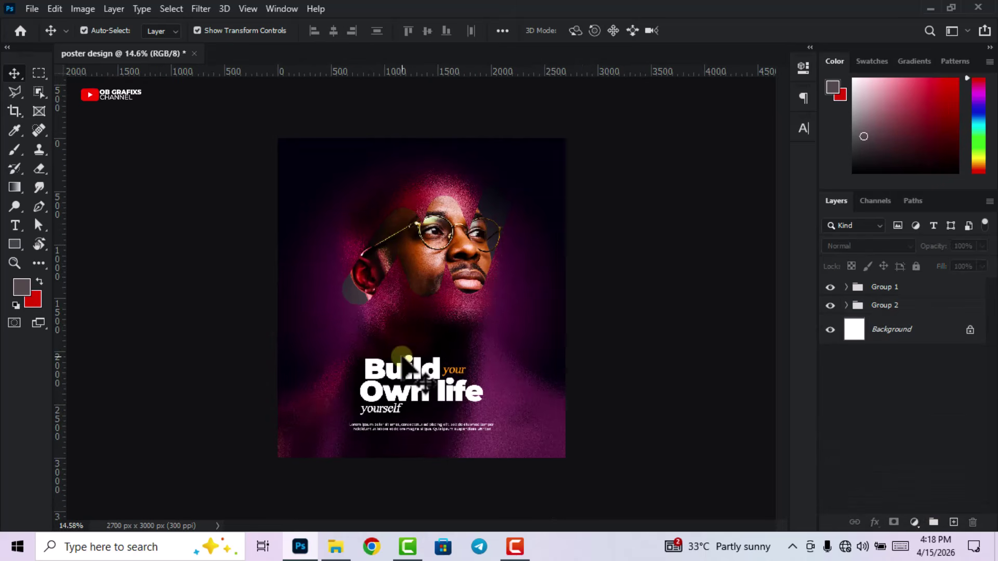
pyautogui.click(14, 248)
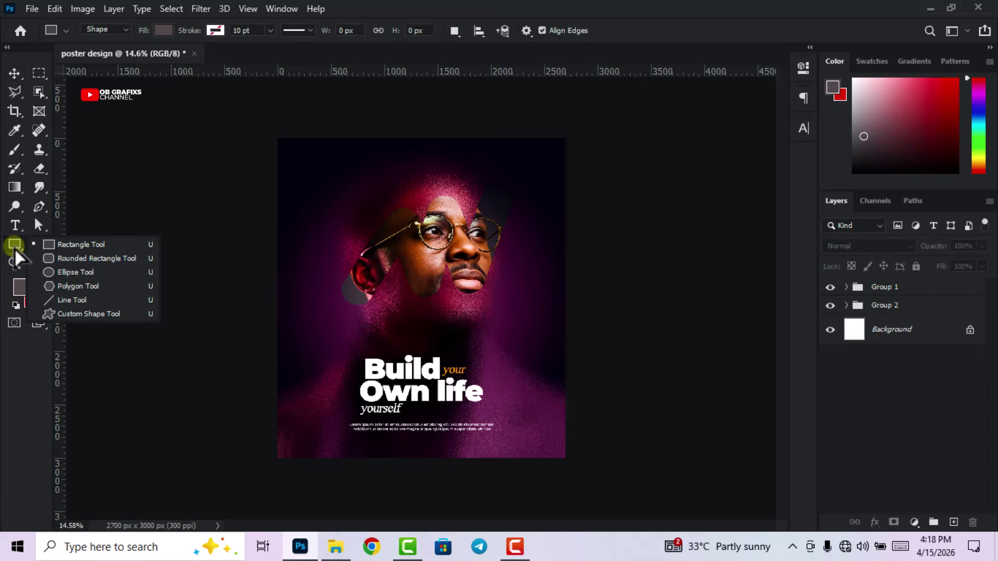
pyautogui.click(99, 248)
pyautogui.scroll(2, 312, 239)
pyautogui.moveTo(301, 196); pyautogui.dragTo(303, 213)
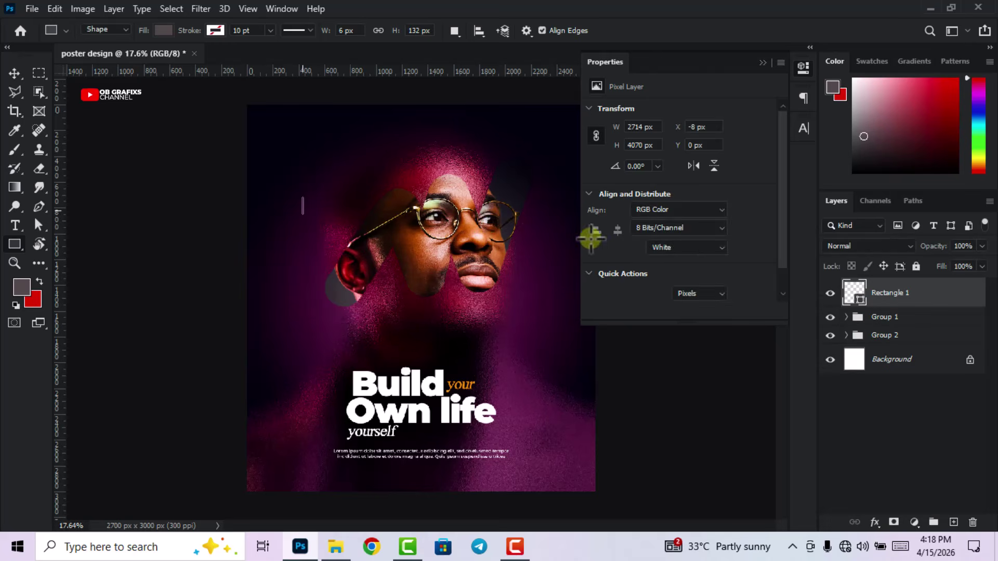
# Fill the thin vertical rectangle beside the subject's head with white.
pyautogui.click(597, 153)
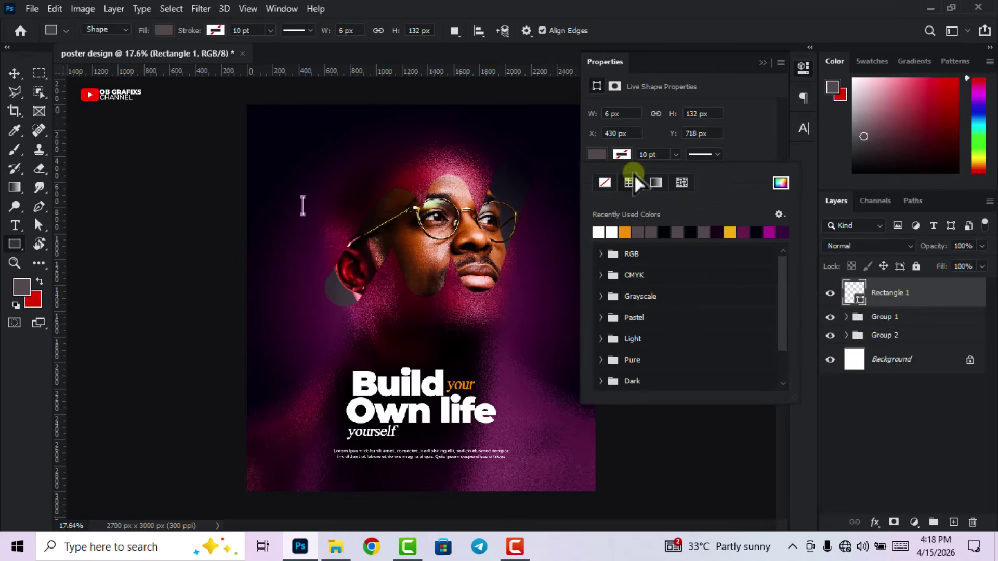
pyautogui.click(600, 231)
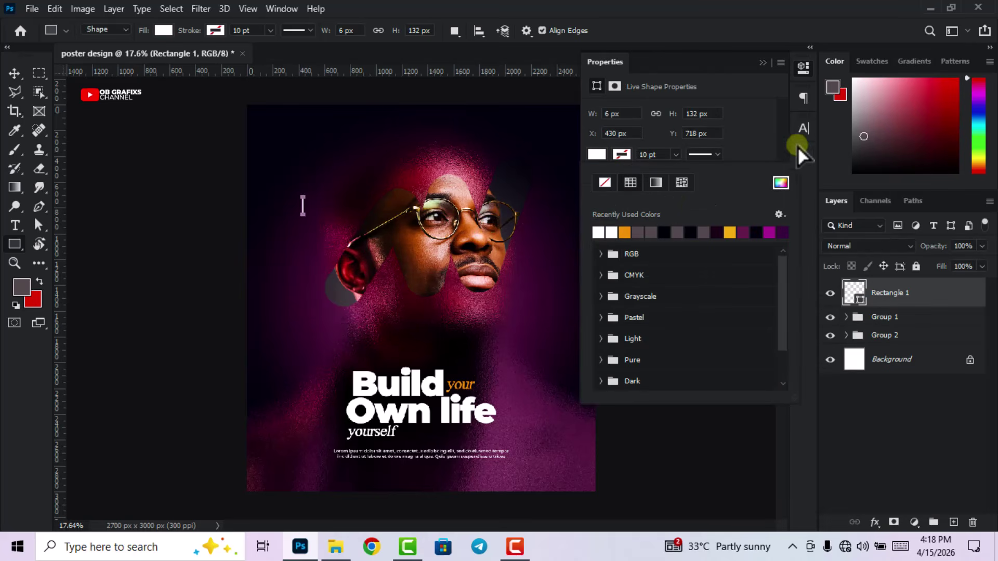
pyautogui.click(804, 129)
pyautogui.click(14, 73)
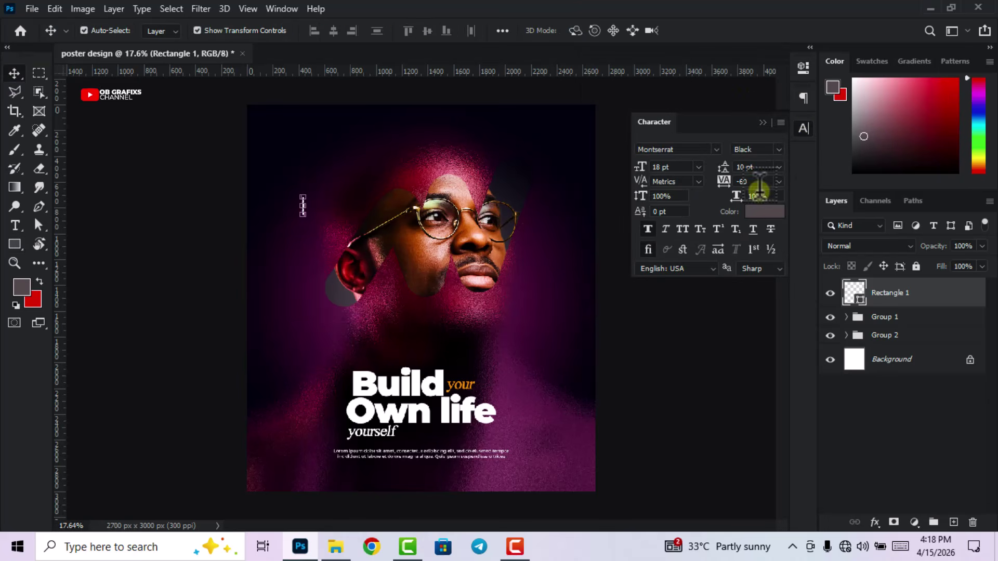
pyautogui.click(803, 128)
# Duplicate the thin white rectangle and rotate the copy about 90° around its centre to form a plus sign.
pyautogui.scroll(4, 246, 187)
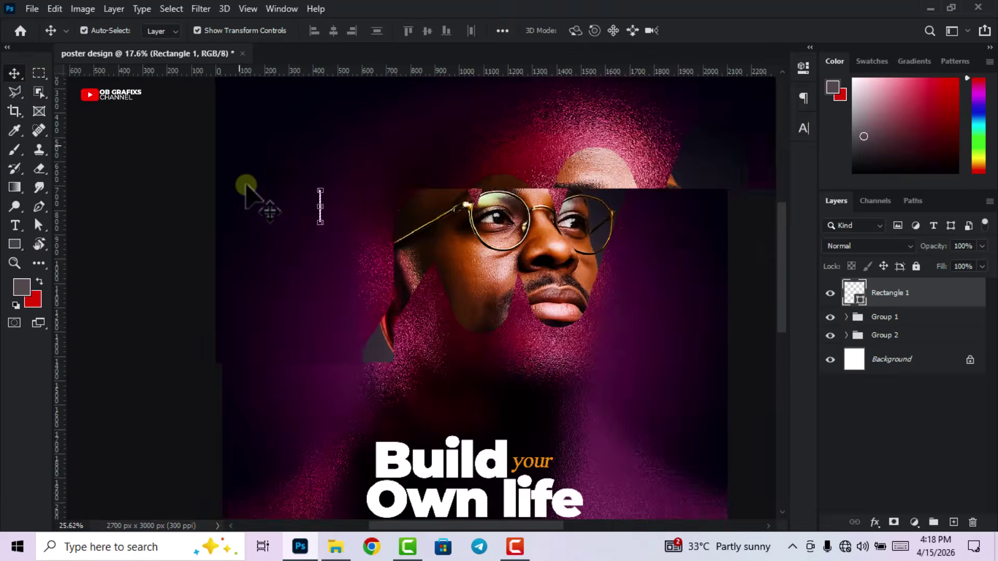
pyautogui.hotkey('ctrl', 'j')
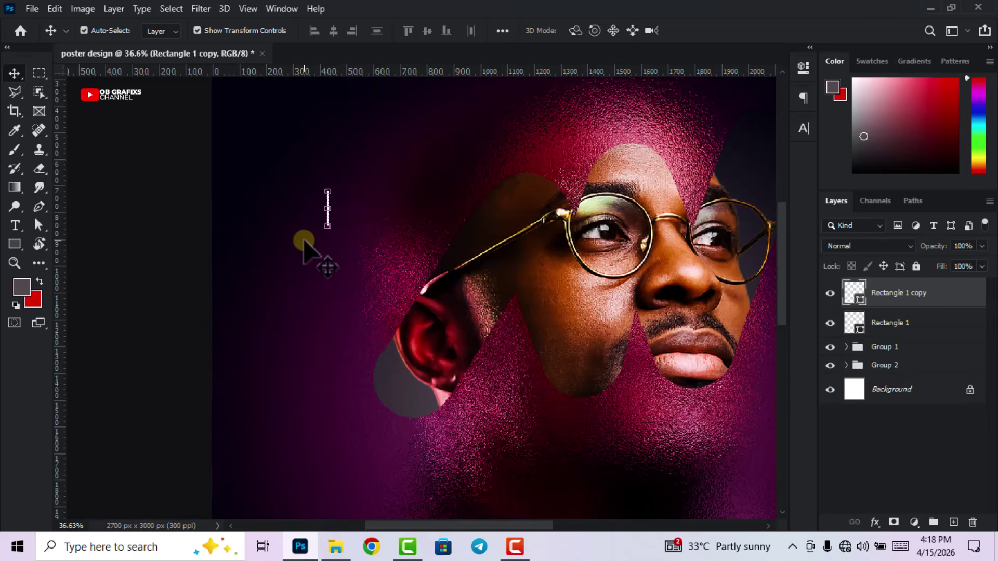
pyautogui.scroll(1, 305, 241)
pyautogui.moveTo(341, 168); pyautogui.dragTo(359, 209)
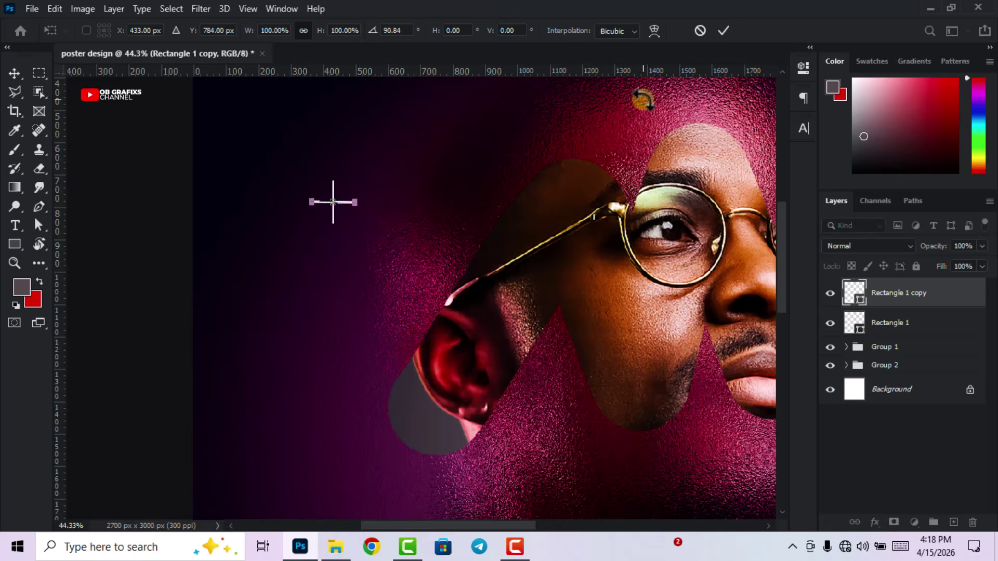
pyautogui.click(722, 31)
# Merge the "Rectangle 1" and "Rectangle 1 copy" shapes into one shape layer.
pyautogui.click(888, 322)
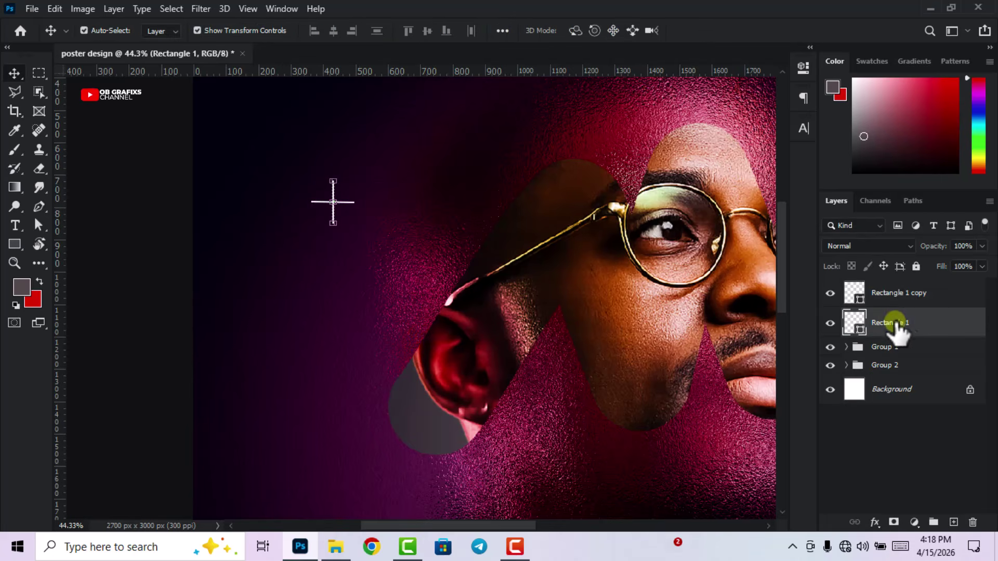
pyautogui.keyDown('shift'); pyautogui.click(909, 300); pyautogui.keyUp('shift')
pyautogui.rightClick(911, 308)
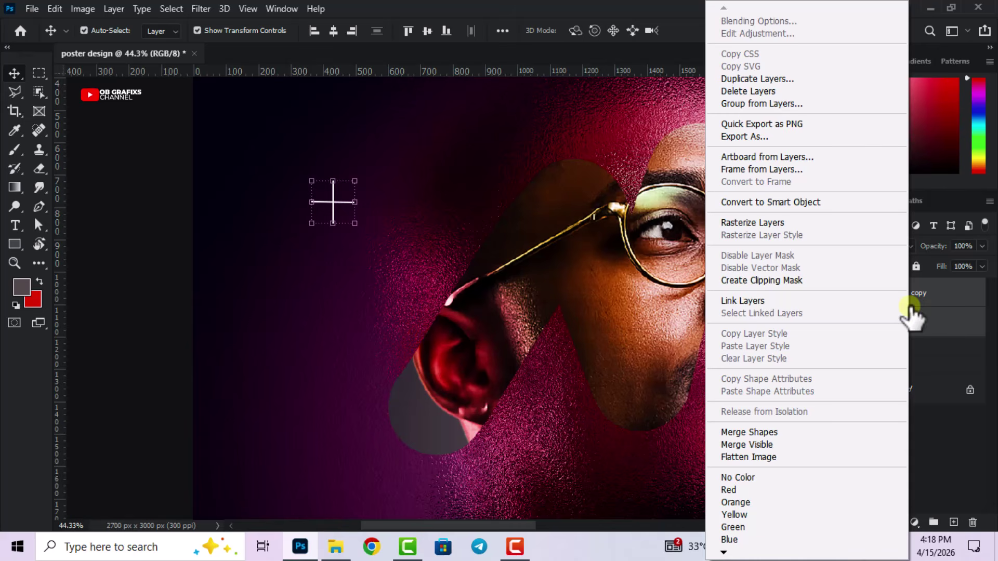
pyautogui.click(779, 432)
# Scale the merged plus sign to about 80% and rotate it about -17°.
pyautogui.scroll(-3, 350, 264)
pyautogui.moveTo(353, 239)
pyautogui.mouseDown()
pyautogui.moveTo(345, 233)
pyautogui.moveTo(358, 241)
pyautogui.mouseUp()
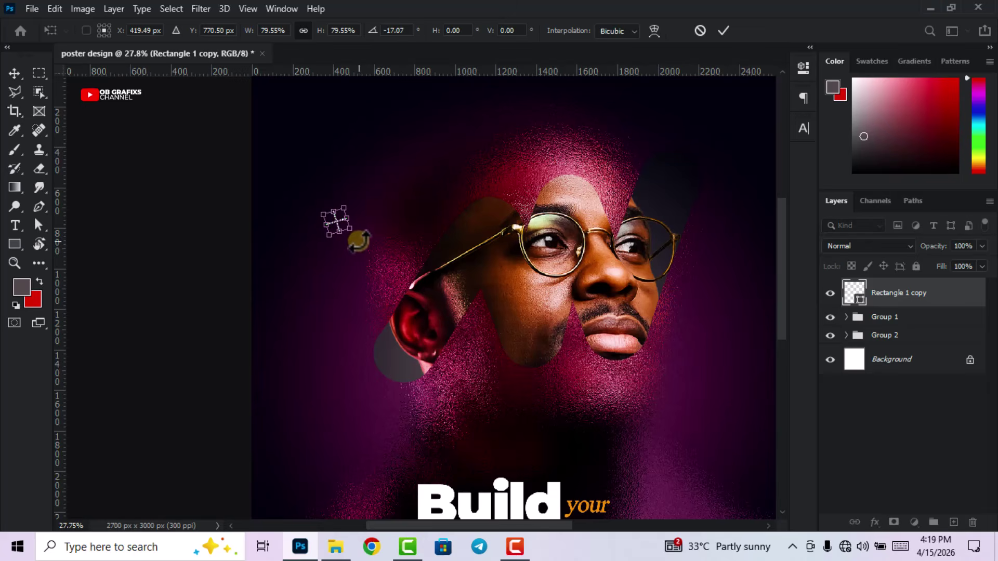
pyautogui.click(723, 30)
pyautogui.scroll(-3, 322, 218)
pyautogui.scroll(1, 364, 263)
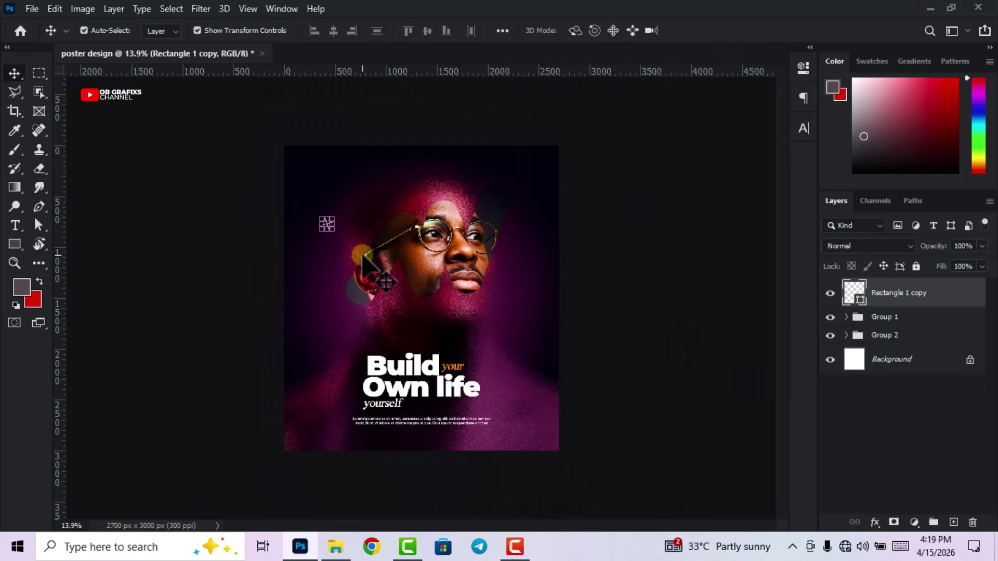
# Duplicate the tilted plus sign and place the copy just beside the word "yourself" at the headline's lower left.
pyautogui.moveTo(363, 262); pyautogui.dragTo(363, 267)
pyautogui.scroll(3, 350, 255)
pyautogui.moveTo(296, 218); pyautogui.dragTo(316, 456)
pyautogui.scroll(-3, 316, 456)
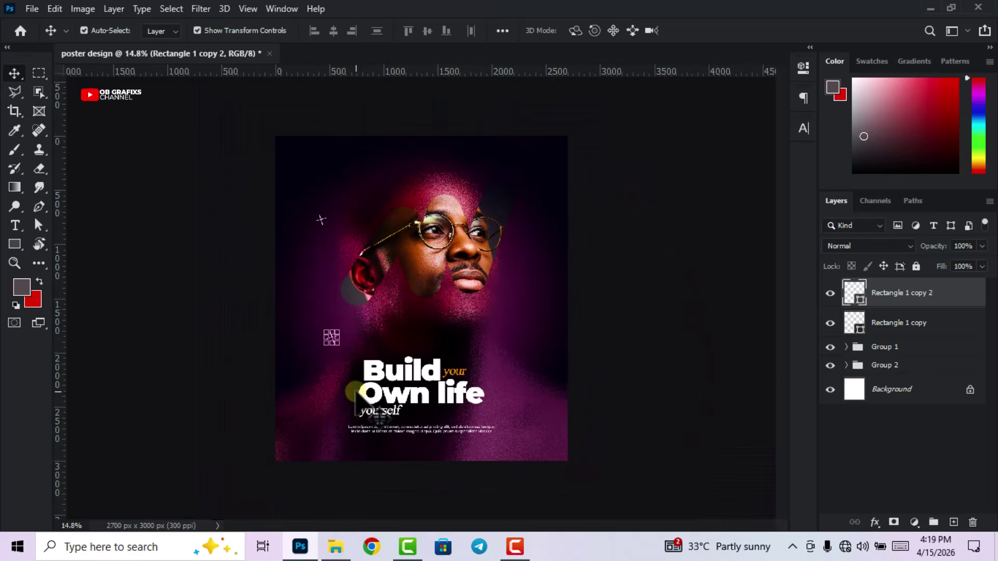
pyautogui.moveTo(356, 420); pyautogui.dragTo(356, 426)
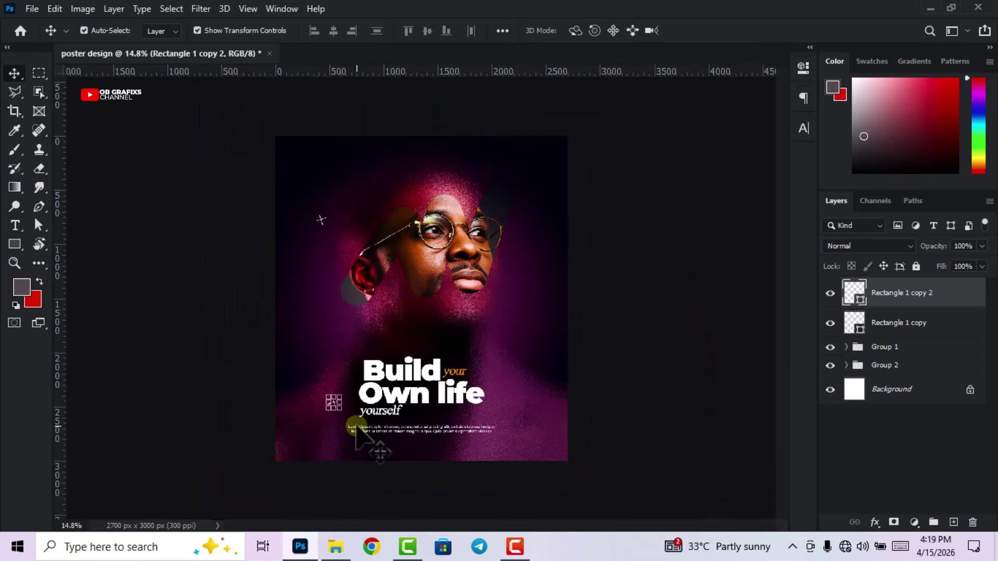
pyautogui.moveTo(356, 428); pyautogui.dragTo(359, 427)
# Duplicate the plus sign again, place the copy just above and to the right of "your", and deselect it.
pyautogui.hotkey('ctrl', 'j')
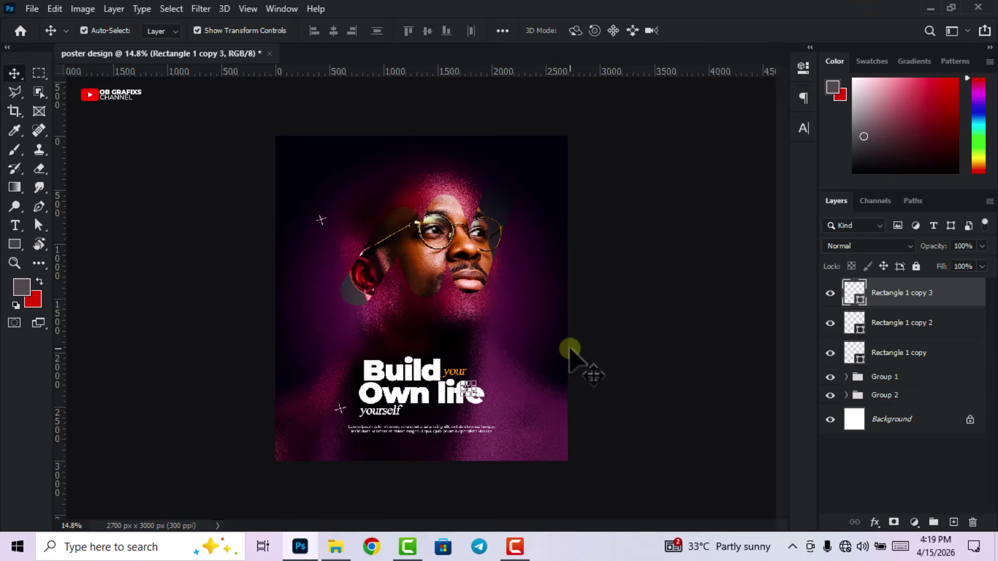
pyautogui.click(601, 334)
pyautogui.scroll(-2, 520, 337)
pyautogui.scroll(3, 304, 359)
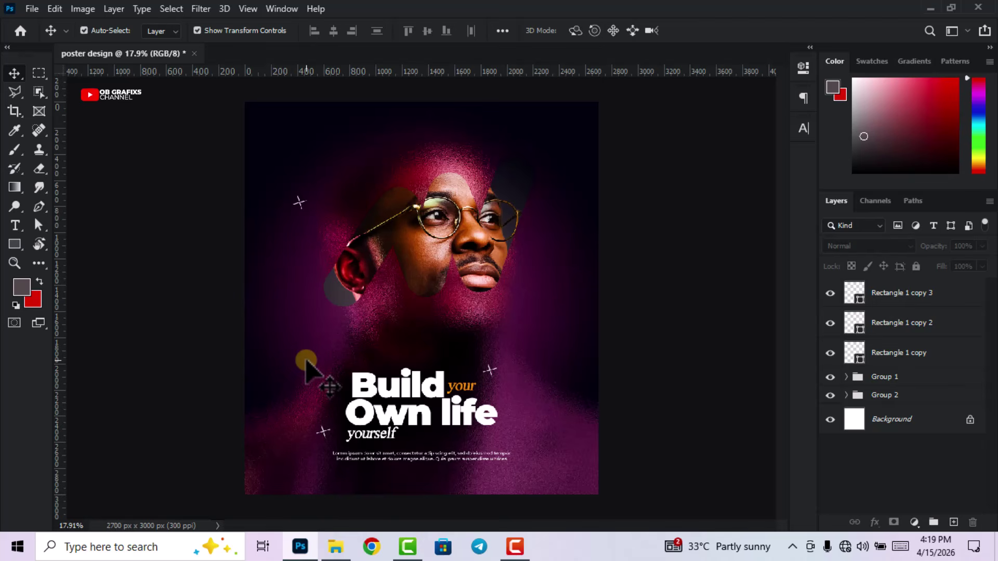